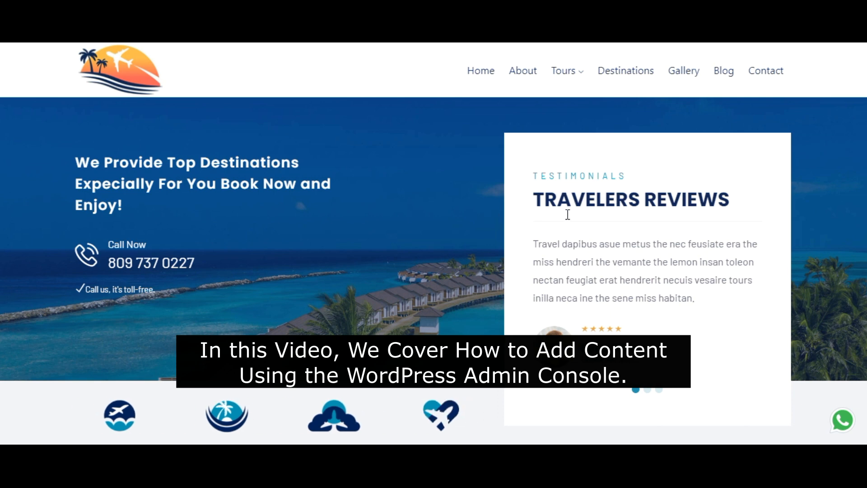
# Step: Examine the Travelers Reviews testimonials slider and the logo strip on the travel site's home page
pyautogui.scroll(-2, 625, 293)
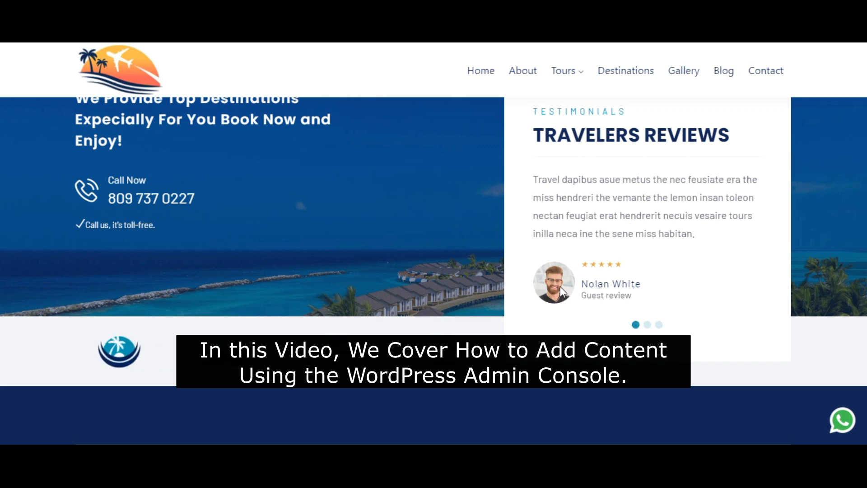
pyautogui.click(658, 324)
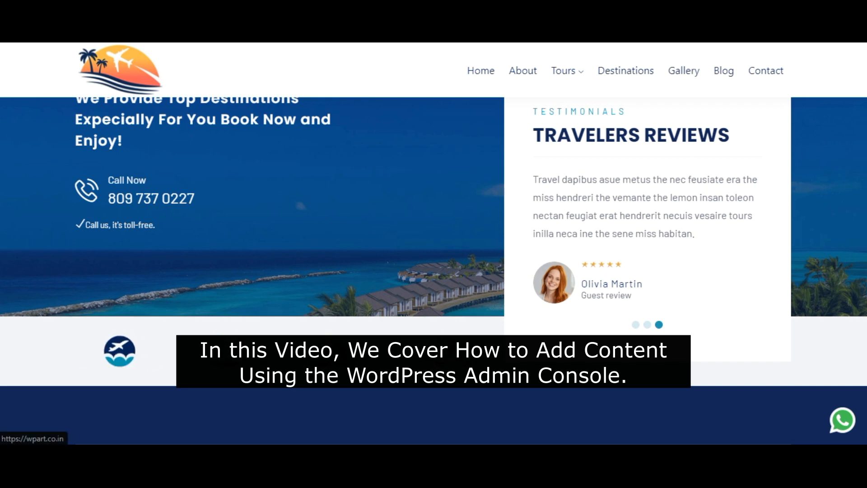
pyautogui.scroll(-3, 505, 214)
pyautogui.scroll(5, 506, 214)
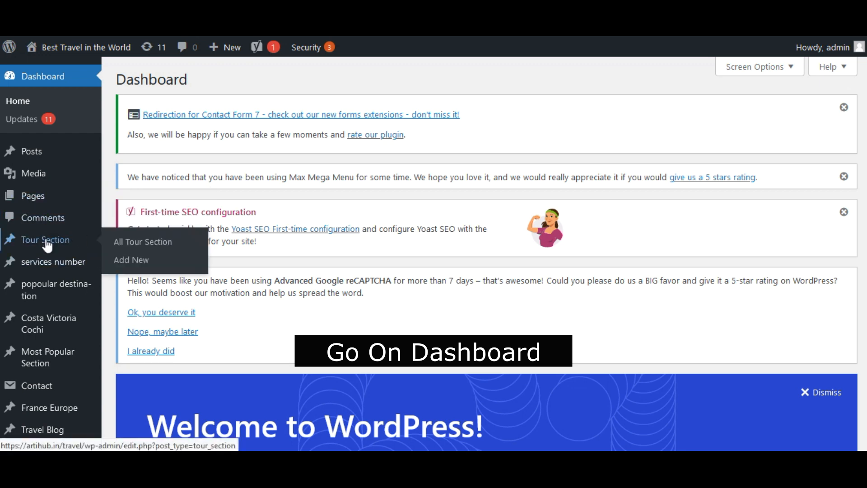
# Step: Open the Testimonials Section list from the WordPress dashboard in a new browser tab
pyautogui.scroll(-1, 84, 215)
pyautogui.moveTo(34, 264)
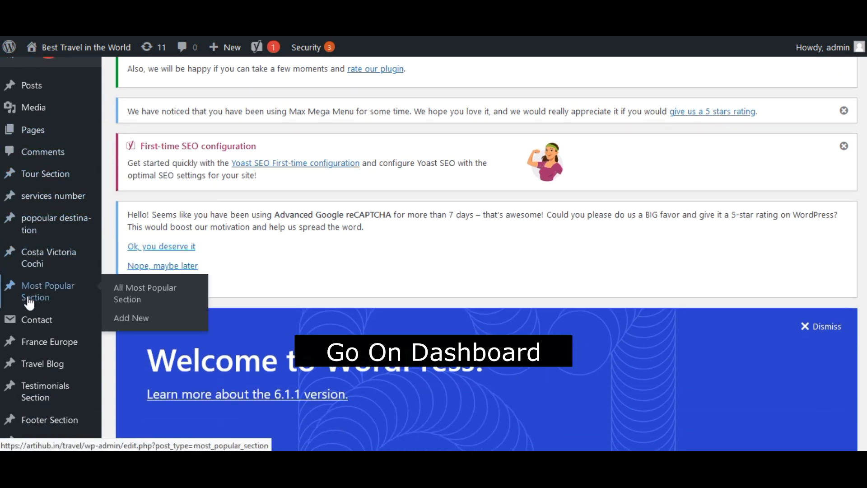
pyautogui.scroll(-2, 28, 298)
pyautogui.rightClick(32, 256)
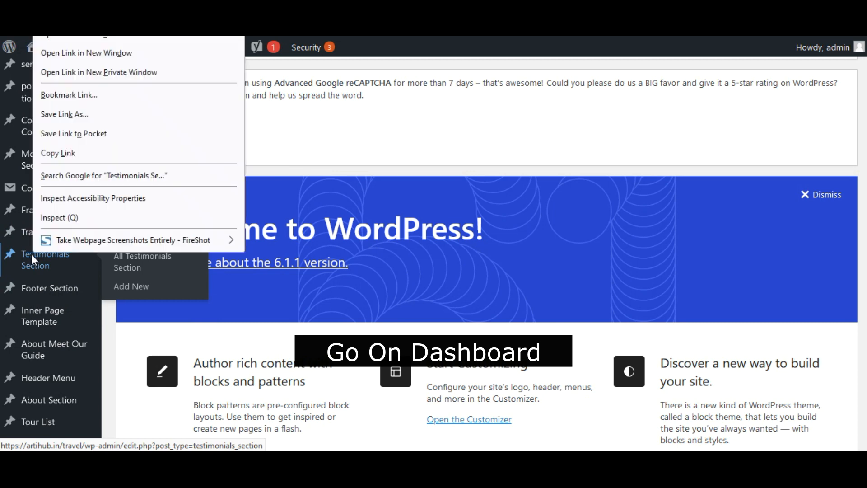
pyautogui.click(97, 37)
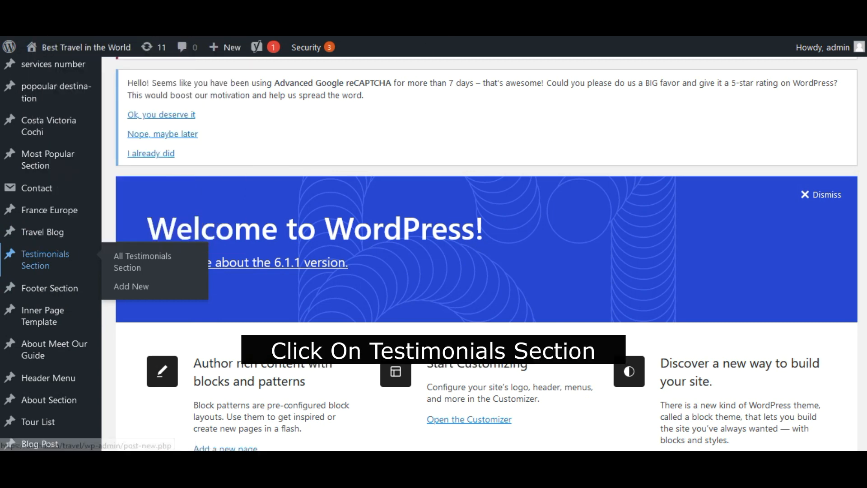
pyautogui.click(252, 18)
# Step: Open the Testimonials Section entry for editing in a new browser tab and switch to it
pyautogui.scroll(-1, 422, 179)
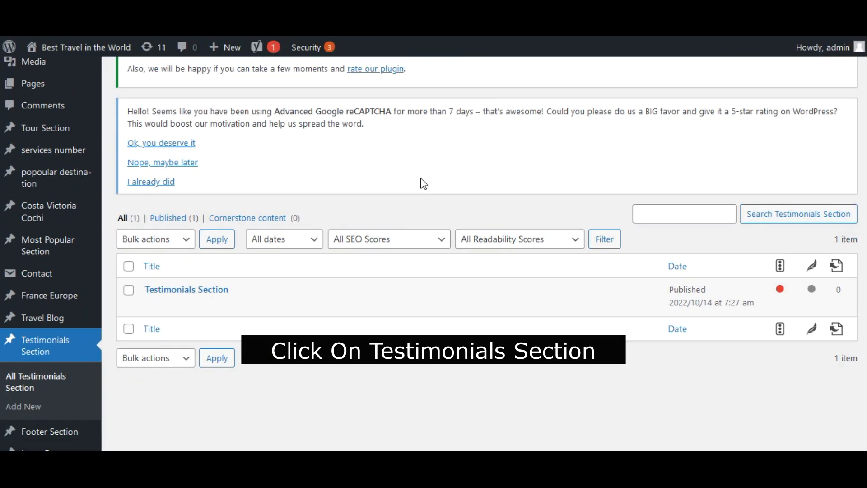
pyautogui.rightClick(194, 294)
pyautogui.click(292, 68)
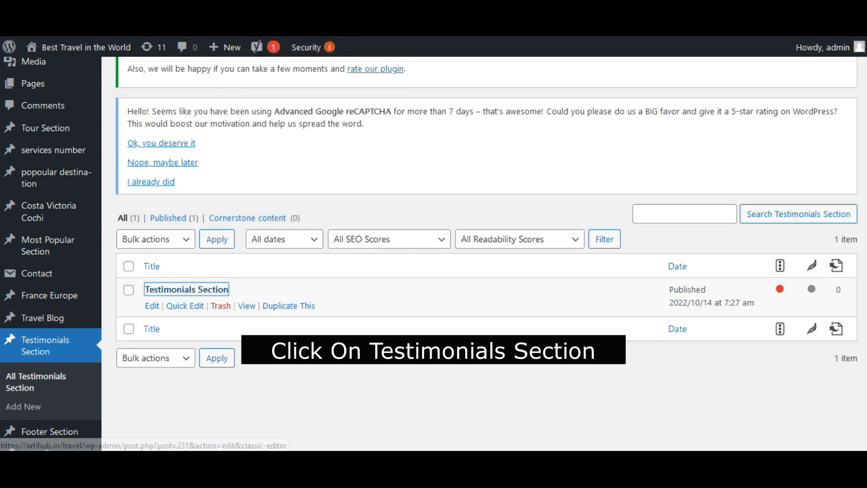
pyautogui.click(429, 18)
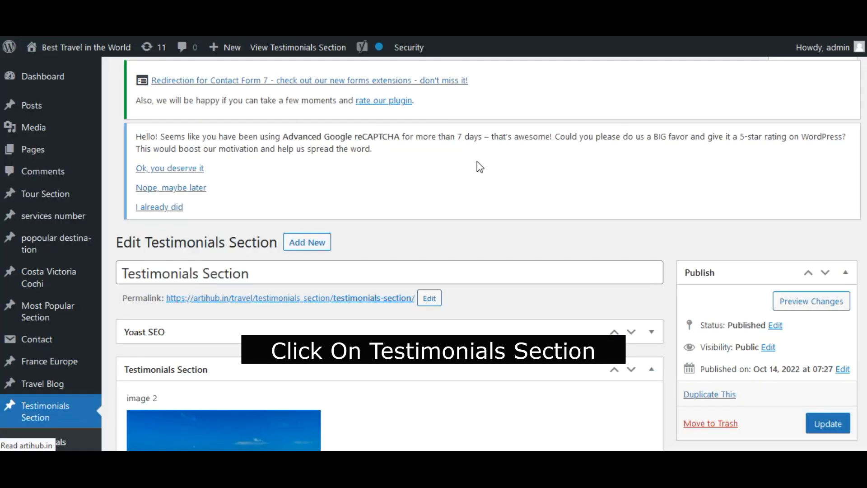
# Step: Remove the existing picture from the image 2 field of the Testimonials Section entry
pyautogui.scroll(-5, 478, 176)
pyautogui.scroll(5, 479, 177)
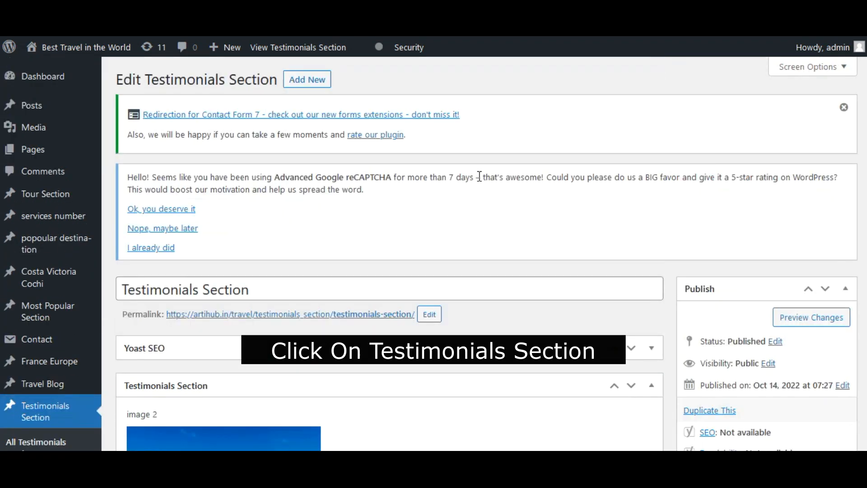
pyautogui.scroll(-3, 479, 176)
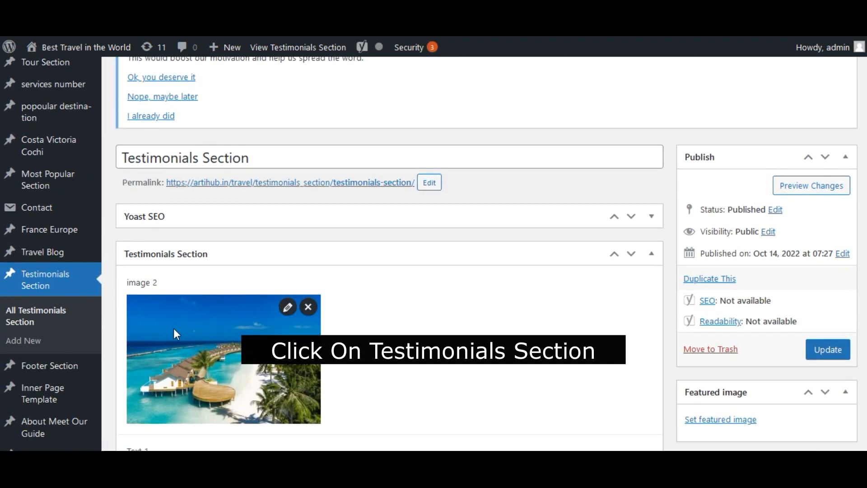
pyautogui.scroll(-2, 164, 332)
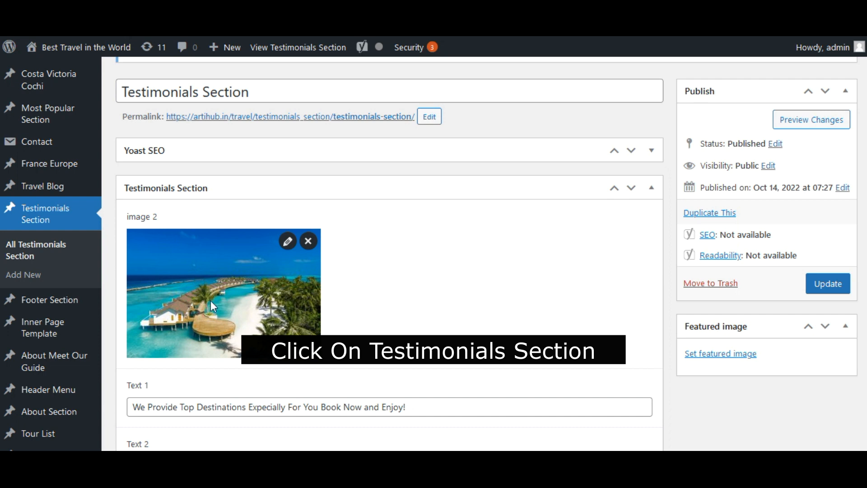
pyautogui.click(307, 242)
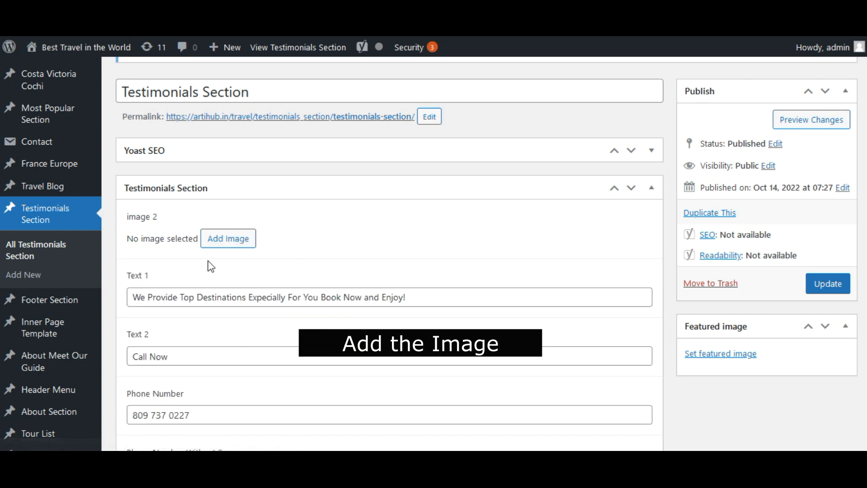
# Step: Set image 2 to the island resort picture 15-3.jpg from the media library
pyautogui.click(242, 238)
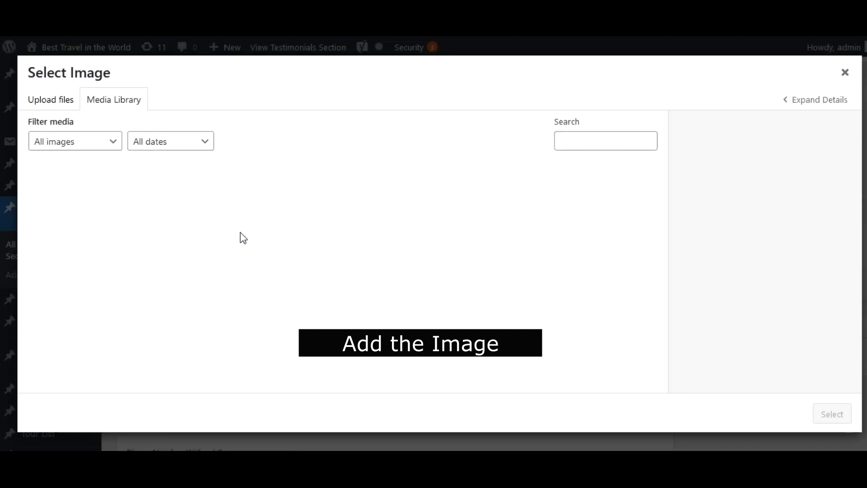
pyautogui.scroll(-8, 347, 298)
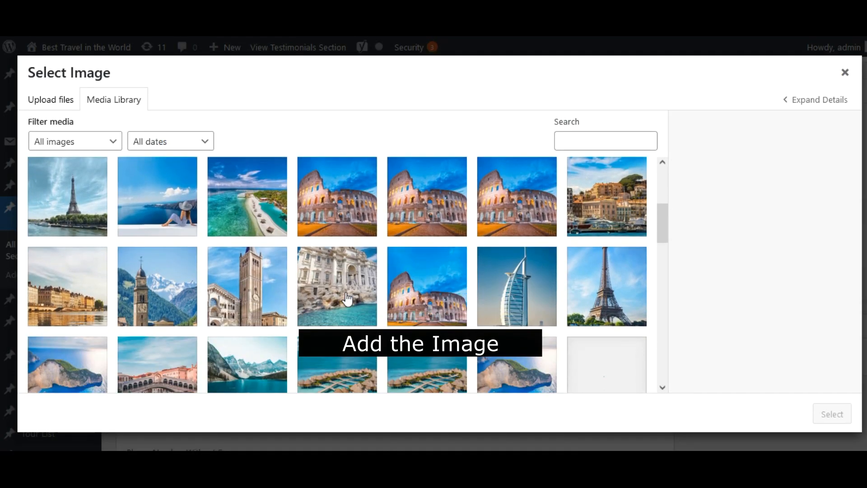
pyautogui.scroll(-10, 347, 298)
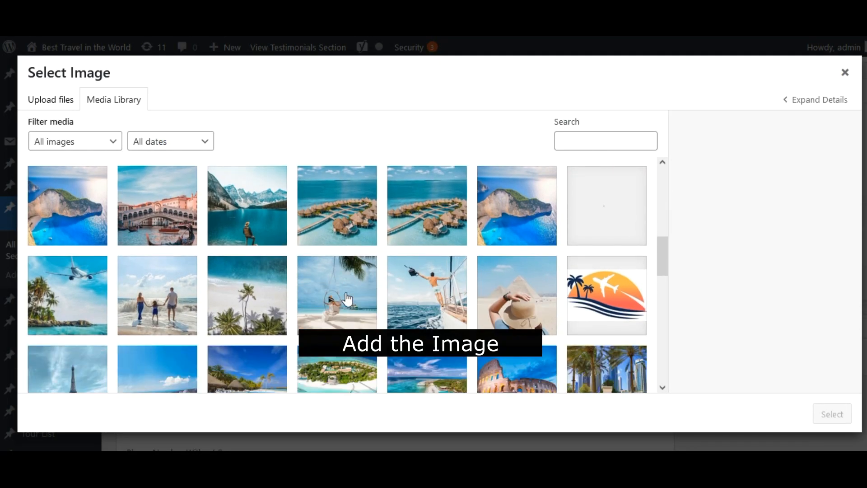
pyautogui.scroll(-2, 347, 298)
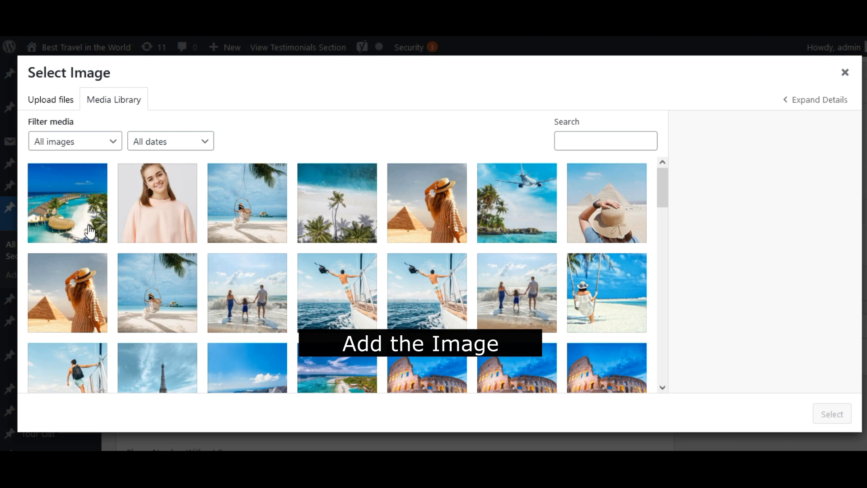
pyautogui.click(73, 217)
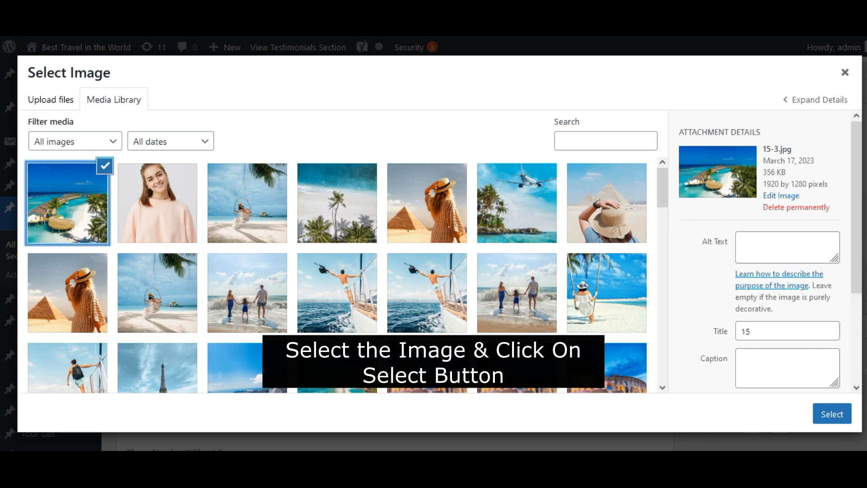
pyautogui.click(834, 413)
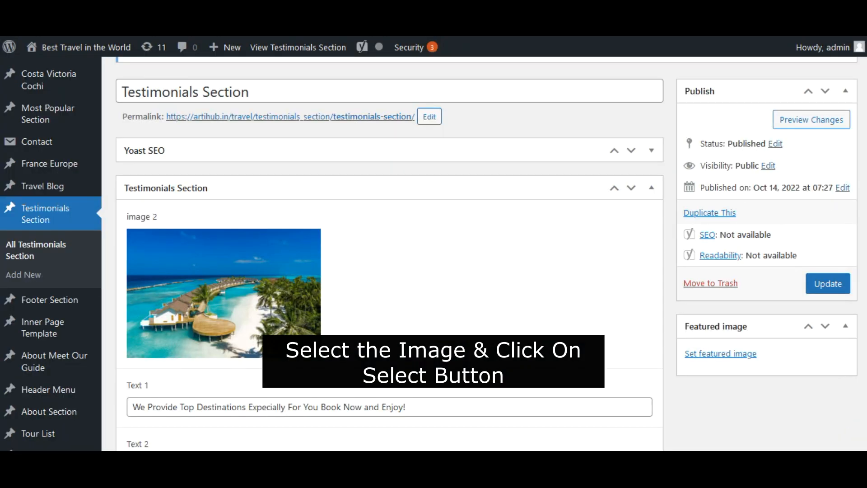
# Step: Put "1 " in front of the Text 1 heading and "2 " in front of the Text 2 wording
pyautogui.scroll(-3, 197, 302)
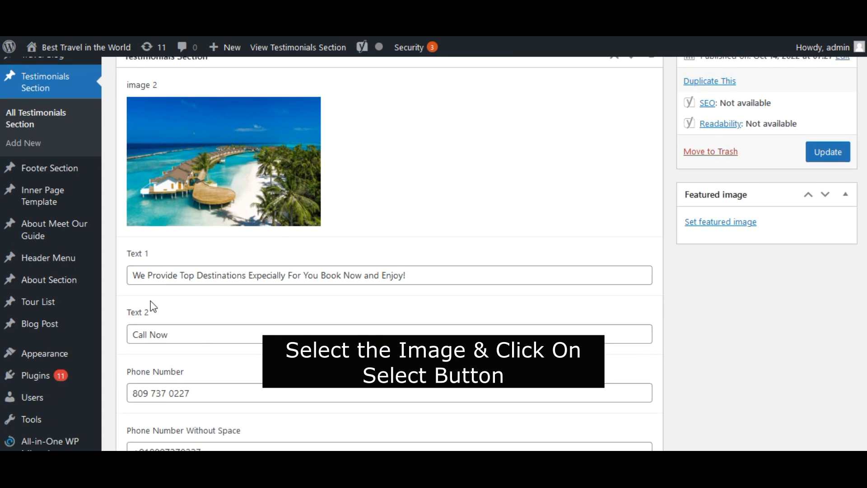
pyautogui.click(134, 277)
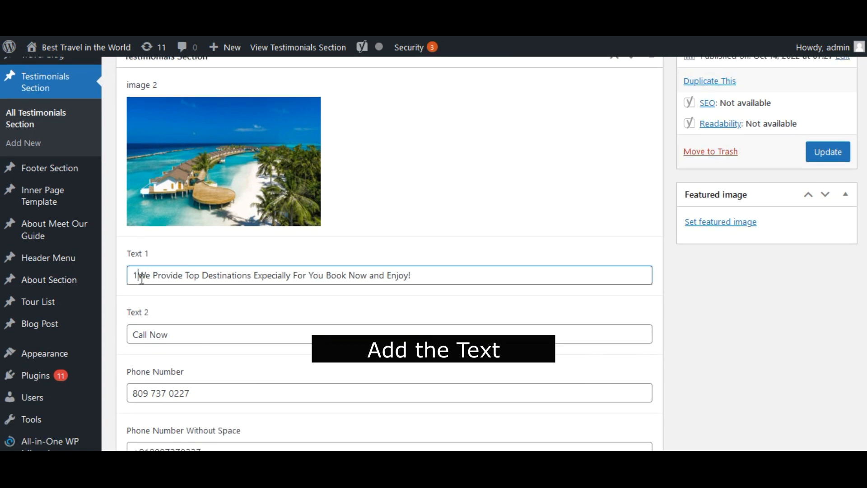
pyautogui.write('1')
pyautogui.scroll(-2, 160, 325)
pyautogui.click(132, 269)
pyautogui.write('2')
# Step: Change the Call Us Text to "3 Call us, it's toll-free."
pyautogui.scroll(-4, 210, 324)
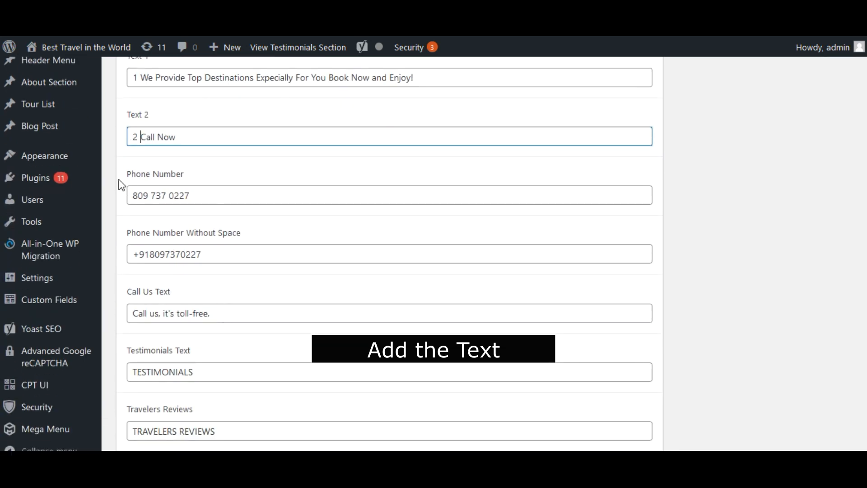
pyautogui.scroll(-2, 174, 212)
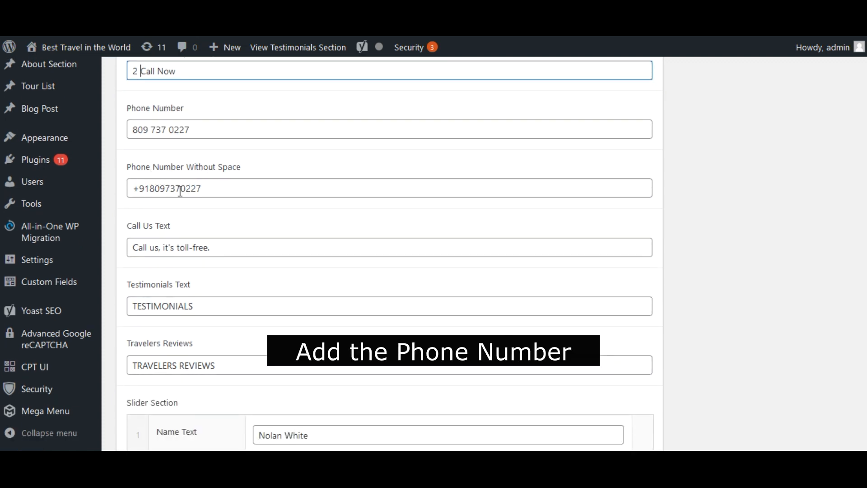
pyautogui.scroll(-2, 206, 219)
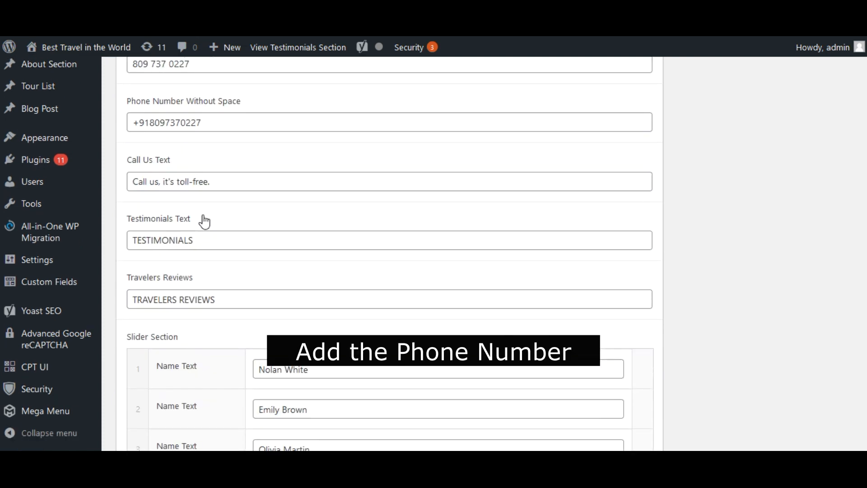
pyautogui.click(132, 183)
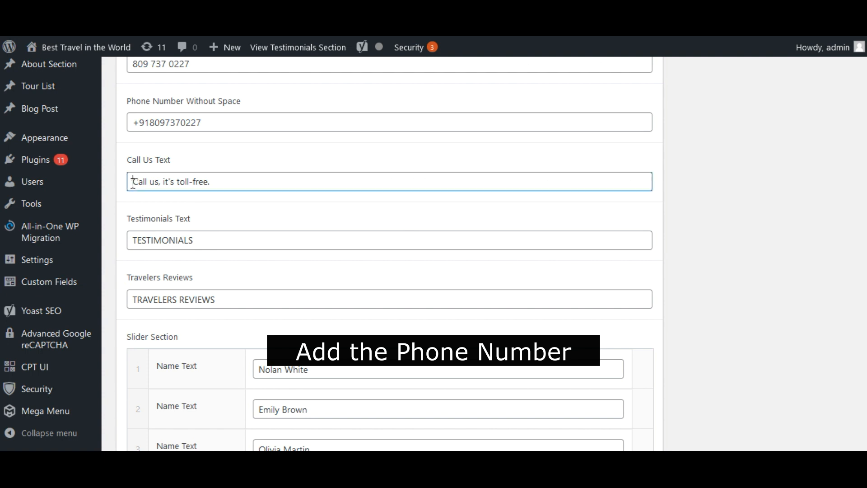
pyautogui.write('3')
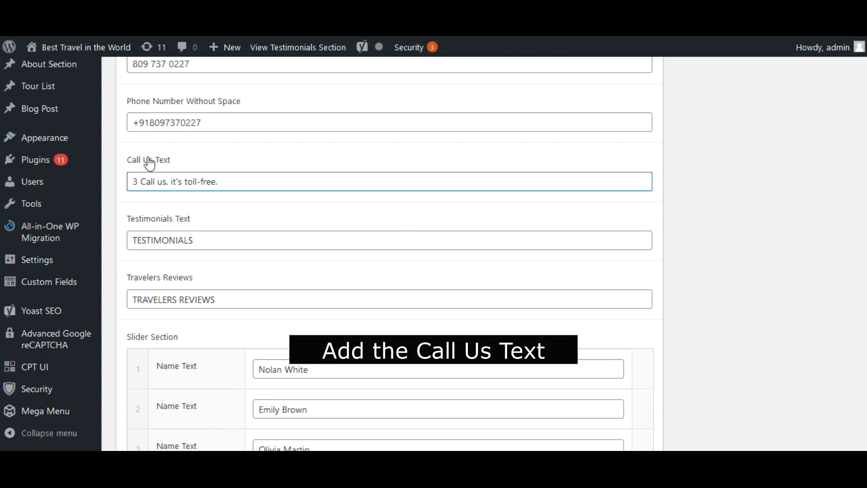
# Step: Change the Testimonials Text to "1 TESTIMONIALS" and the Travelers Reviews text to "2 TRAVELERS REVIEWS"
pyautogui.scroll(-2, 214, 217)
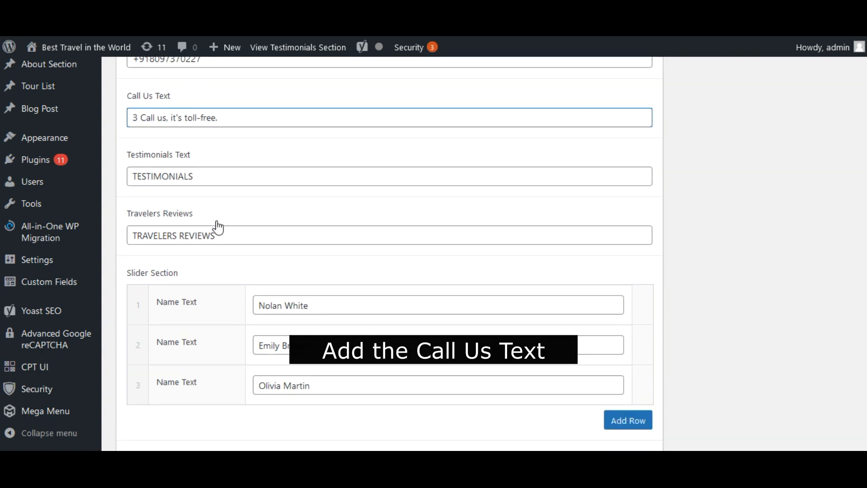
pyautogui.click(131, 173)
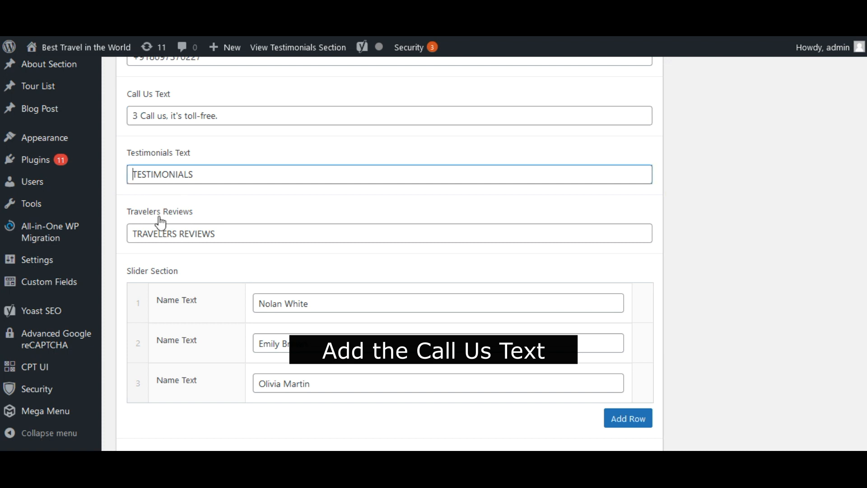
pyautogui.write('1')
pyautogui.click(135, 235)
pyautogui.write('2')
# Step: Add a fourth row to the Slider Section below the existing guest reviews
pyautogui.scroll(-1, 257, 289)
pyautogui.scroll(-1, 257, 289)
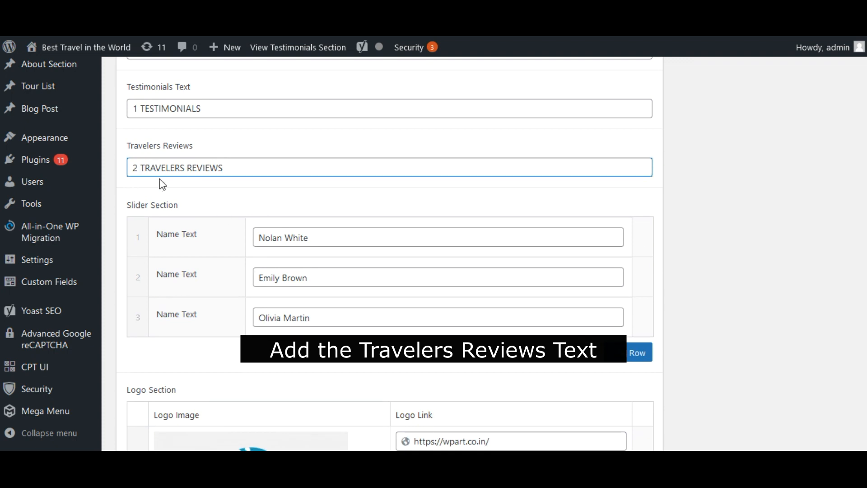
pyautogui.scroll(-1, 173, 222)
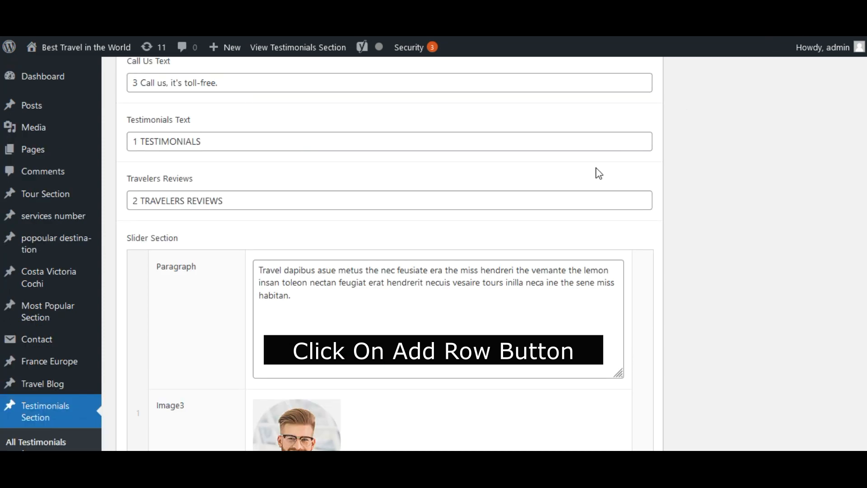
pyautogui.scroll(-2, 598, 173)
pyautogui.scroll(-7, 332, 221)
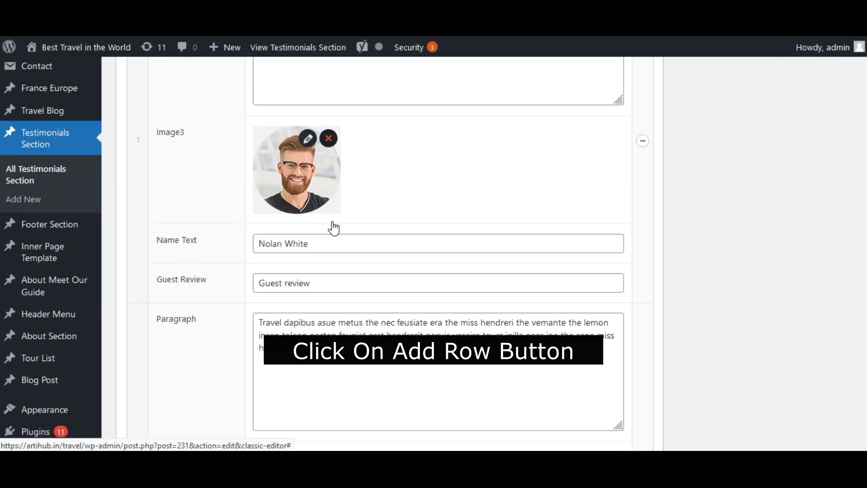
pyautogui.scroll(-10, 332, 221)
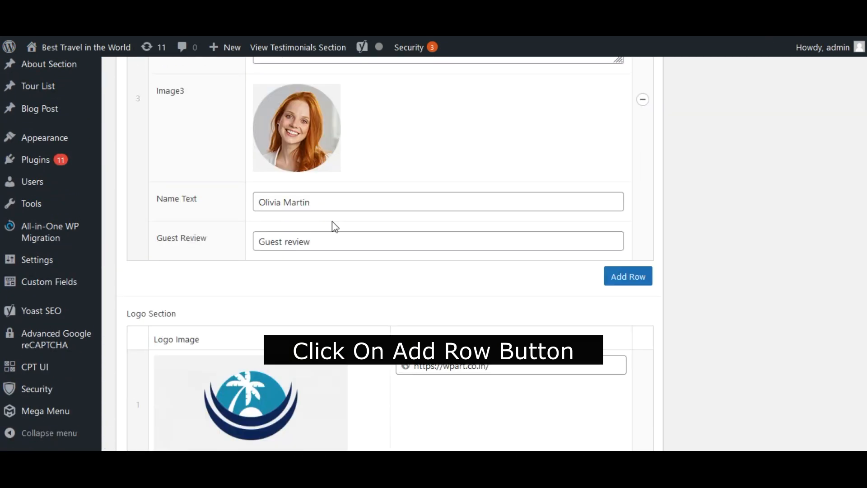
pyautogui.click(621, 211)
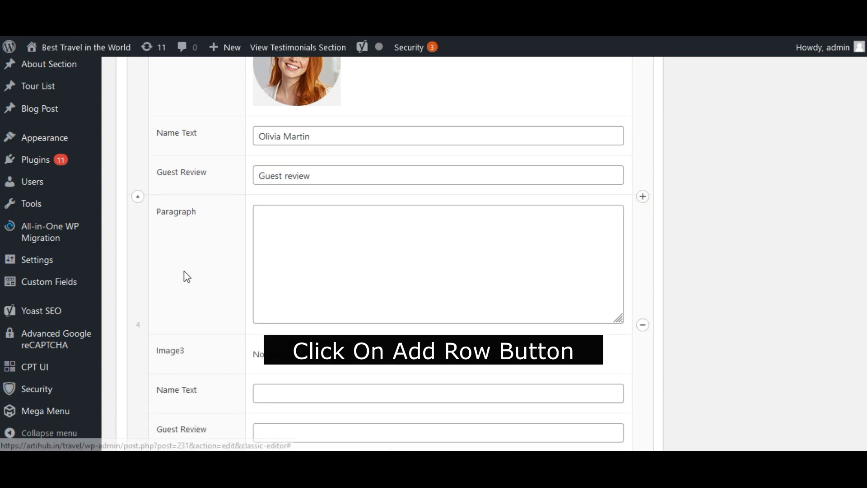
# Step: Enter "hello" as the paragraph of the new fourth slider row
pyautogui.scroll(-2, 203, 257)
pyautogui.scroll(2, 271, 234)
pyautogui.click(301, 218)
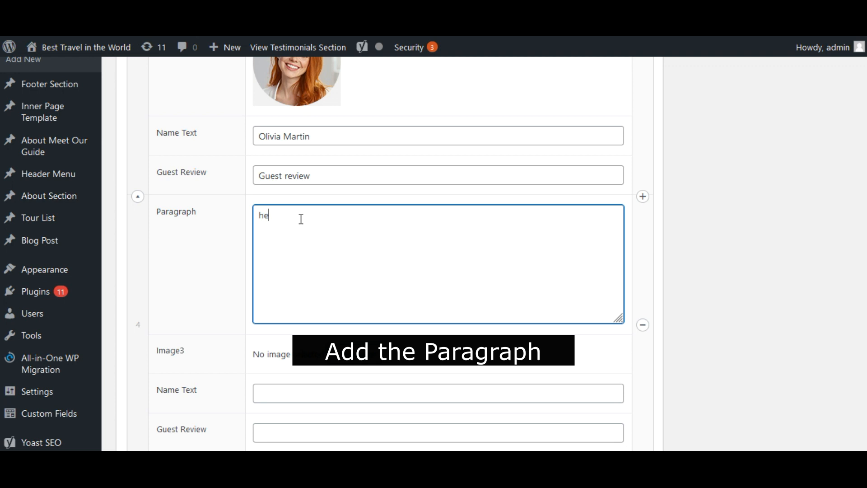
pyautogui.scroll(-1, 301, 219)
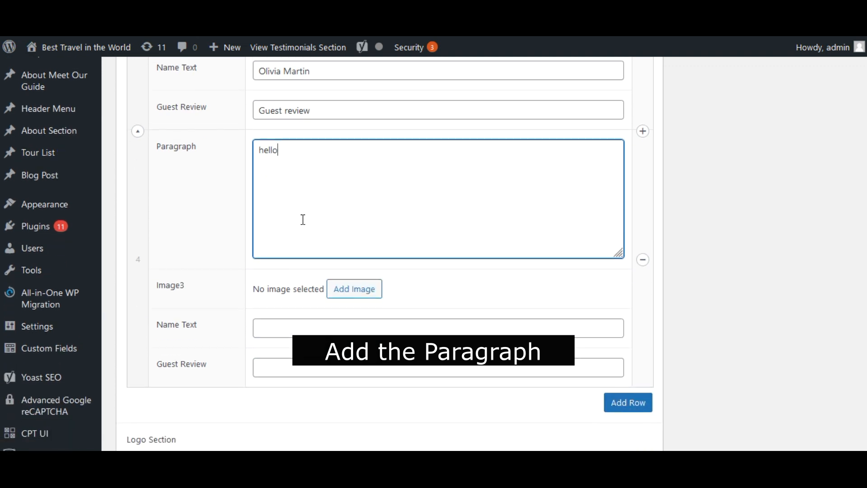
# Step: Set the fourth slider row's Image3 to the portrait 03-1.jpg from the media library
pyautogui.click(350, 294)
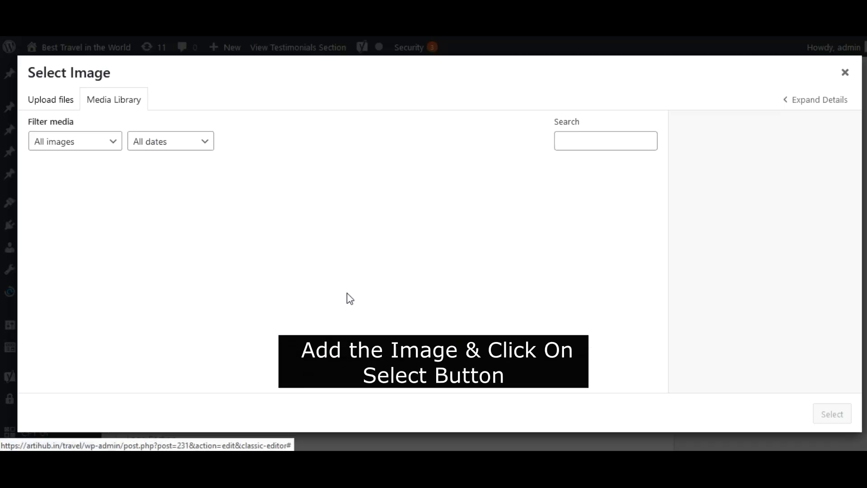
pyautogui.click(157, 201)
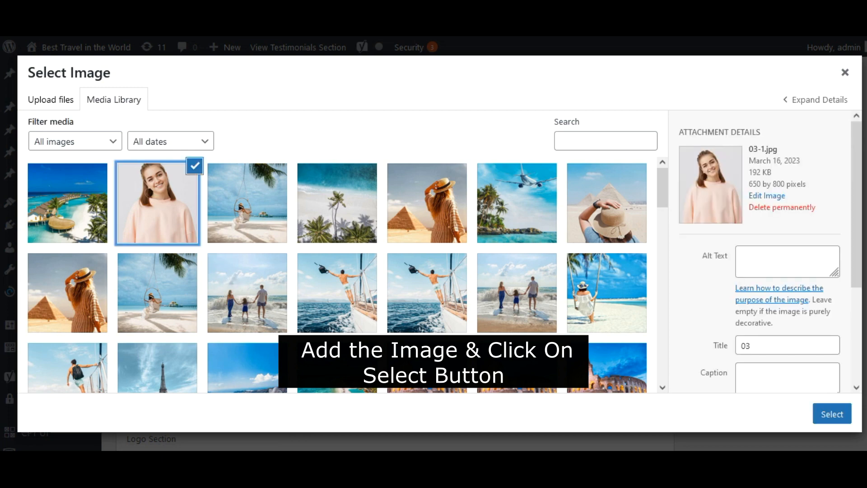
pyautogui.click(832, 413)
# Step: Enter the guest's first name as the fourth slider row's Name Text and "Guest Review" as its Guest Review text
pyautogui.scroll(-5, 293, 230)
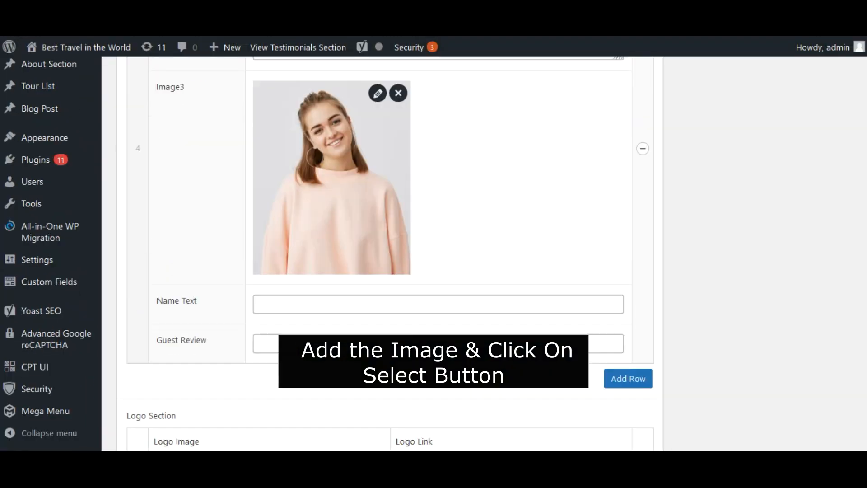
pyautogui.click(275, 242)
pyautogui.scroll(2, 275, 246)
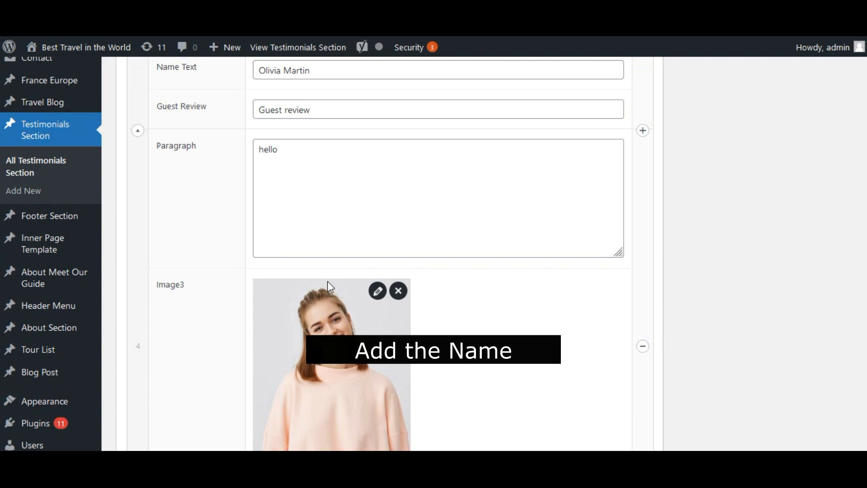
pyautogui.scroll(4, 330, 287)
pyautogui.scroll(-9, 329, 284)
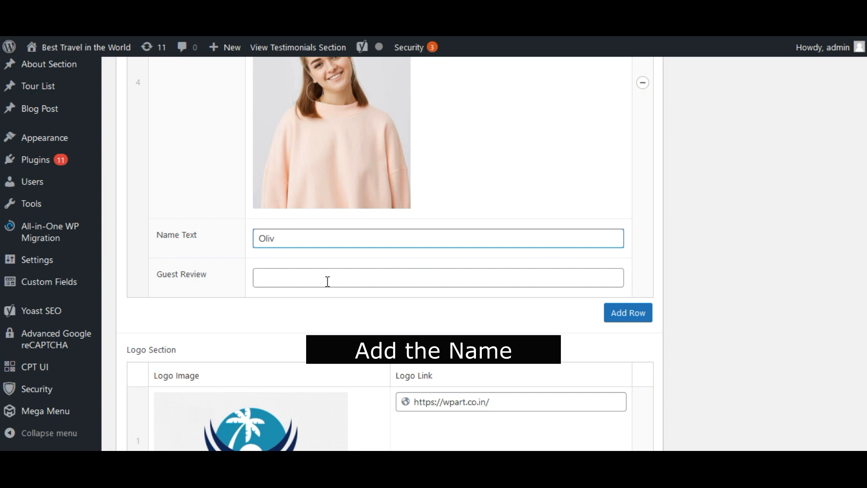
pyautogui.scroll(10, 328, 281)
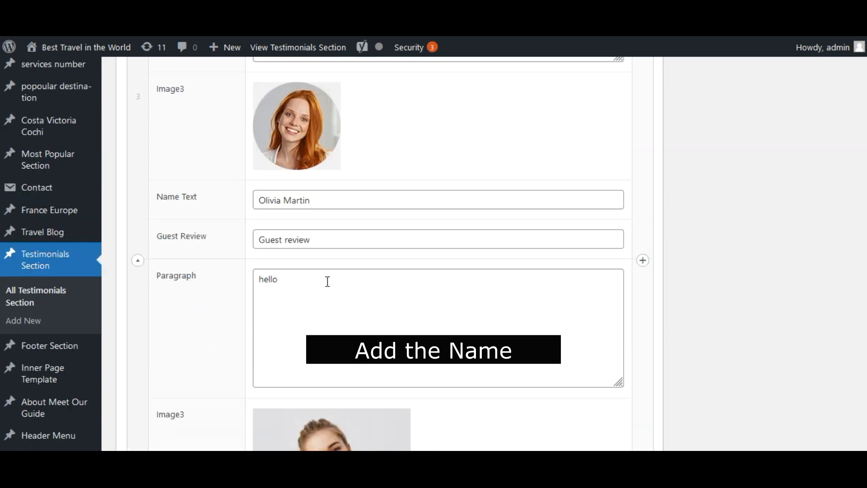
pyautogui.scroll(-13, 326, 281)
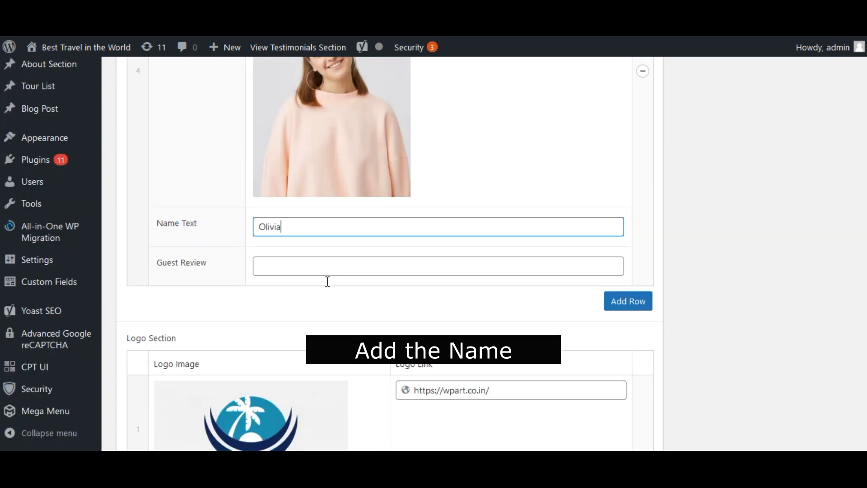
pyautogui.scroll(4, 326, 281)
pyautogui.scroll(5, 286, 346)
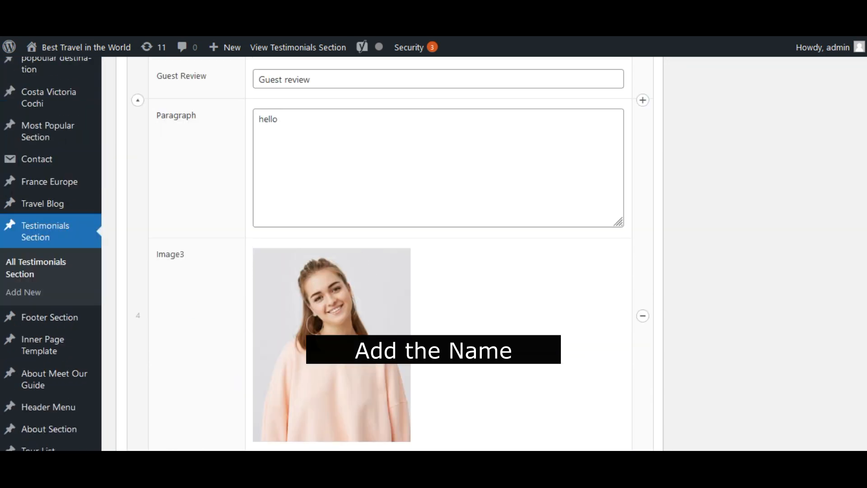
pyautogui.scroll(-1, 368, 356)
pyautogui.scroll(-5, 369, 356)
pyautogui.click(296, 341)
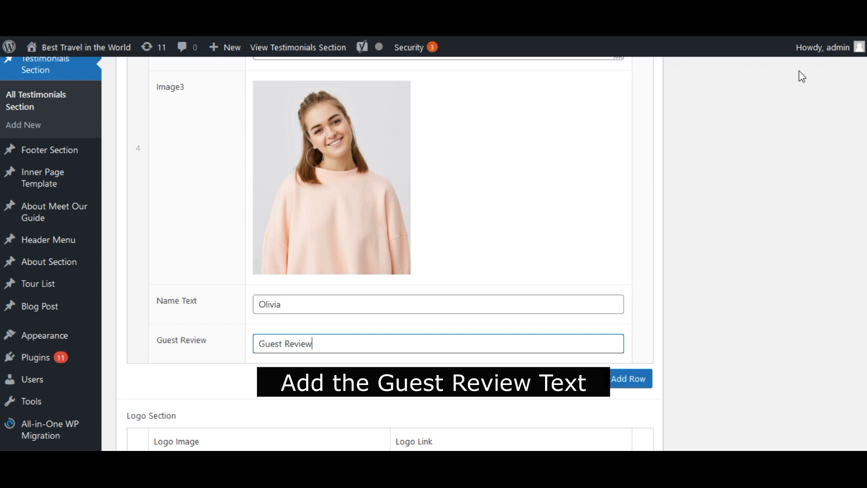
# Step: Review the existing logo images and their links in the Logo Section
pyautogui.scroll(-4, 632, 112)
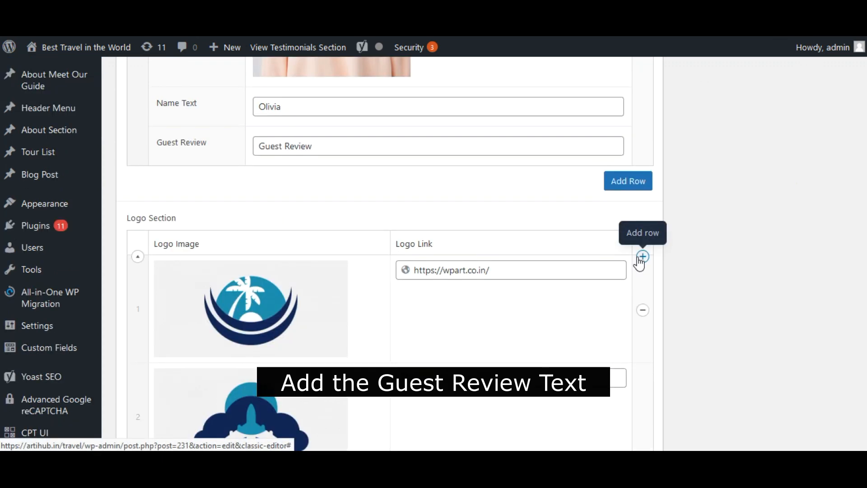
pyautogui.scroll(-2, 637, 255)
pyautogui.scroll(-2, 270, 181)
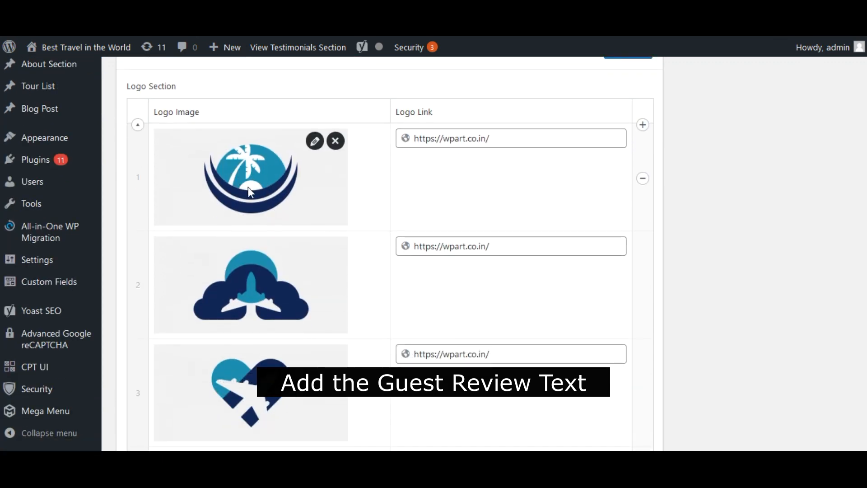
pyautogui.scroll(-2, 262, 196)
pyautogui.scroll(2, 262, 188)
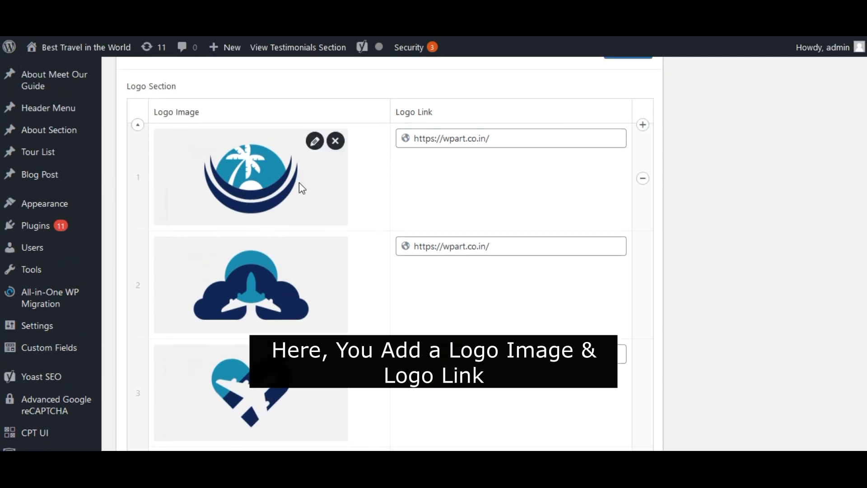
pyautogui.scroll(-2, 254, 294)
pyautogui.scroll(2, 356, 190)
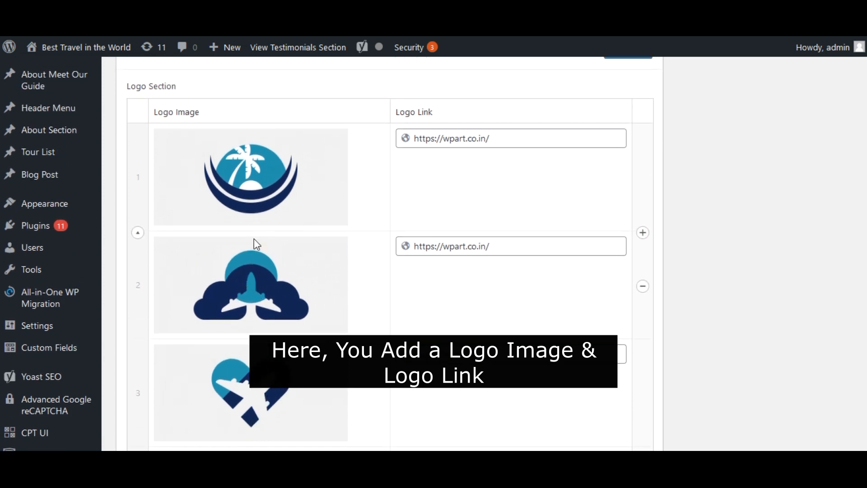
pyautogui.scroll(-2, 255, 242)
pyautogui.scroll(-4, 242, 307)
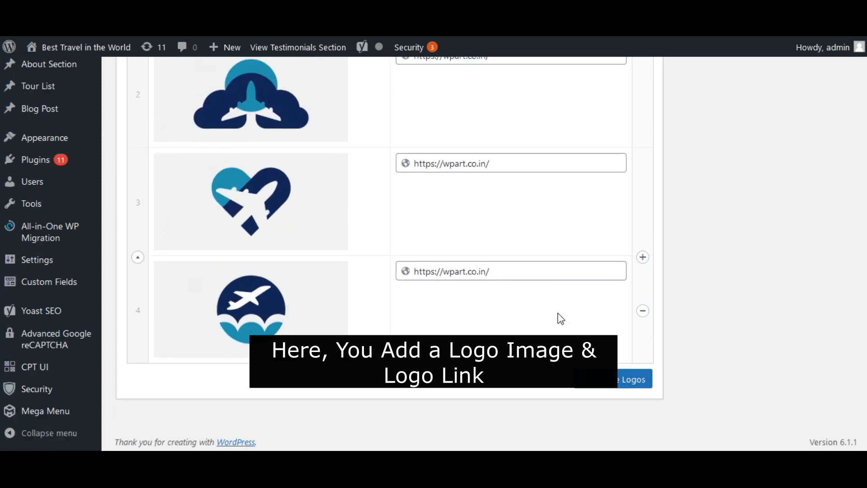
pyautogui.scroll(4, 557, 313)
pyautogui.scroll(-4, 240, 190)
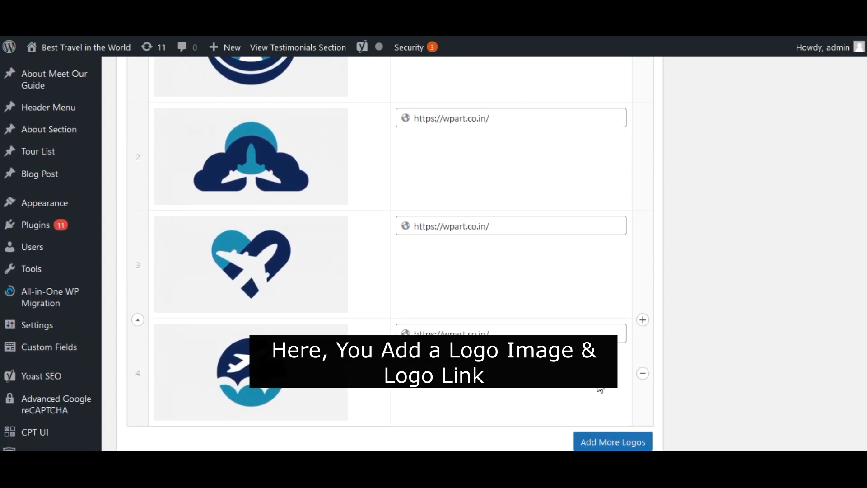
# Step: Add a fifth row to the Logo Section and set its logo image to 2-3.png from the media library
pyautogui.click(610, 372)
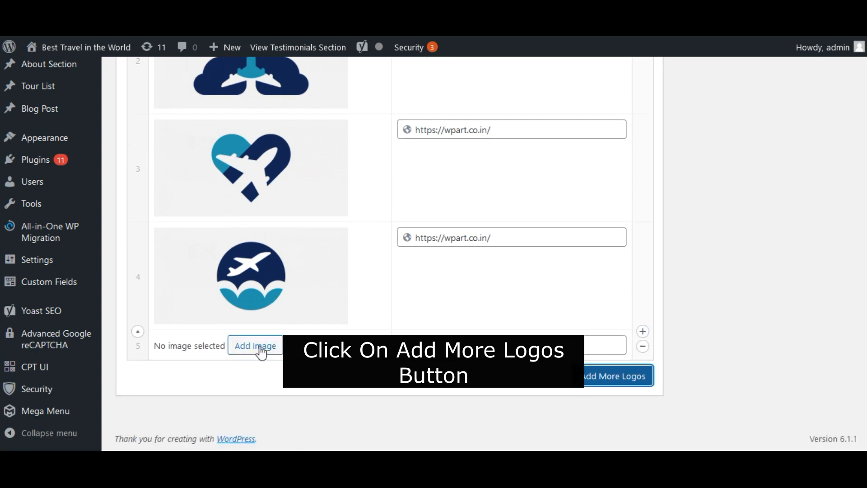
pyautogui.click(258, 348)
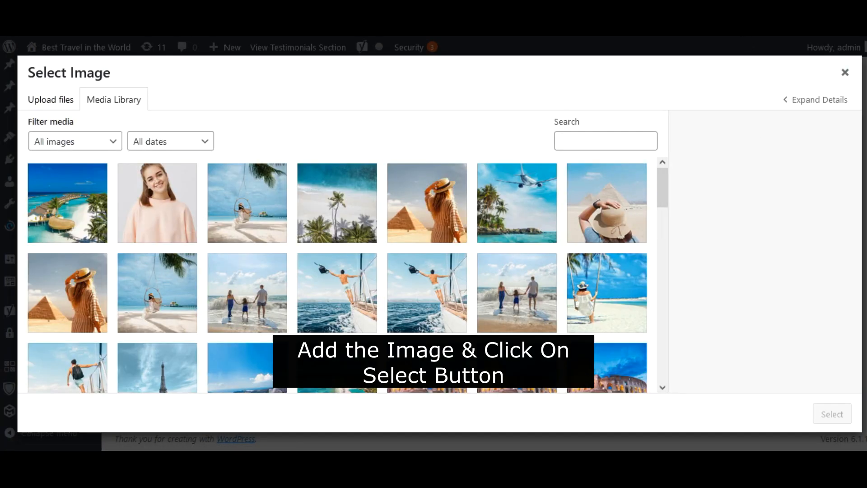
pyautogui.click(844, 72)
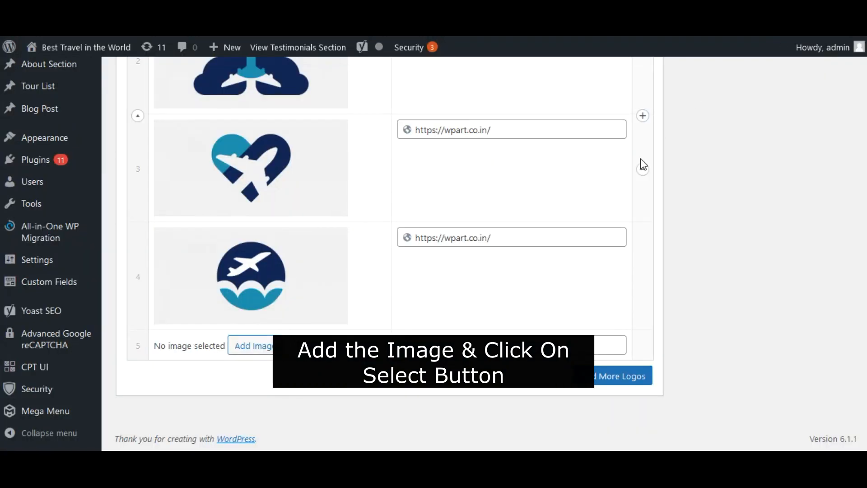
pyautogui.click(256, 346)
pyautogui.click(67, 205)
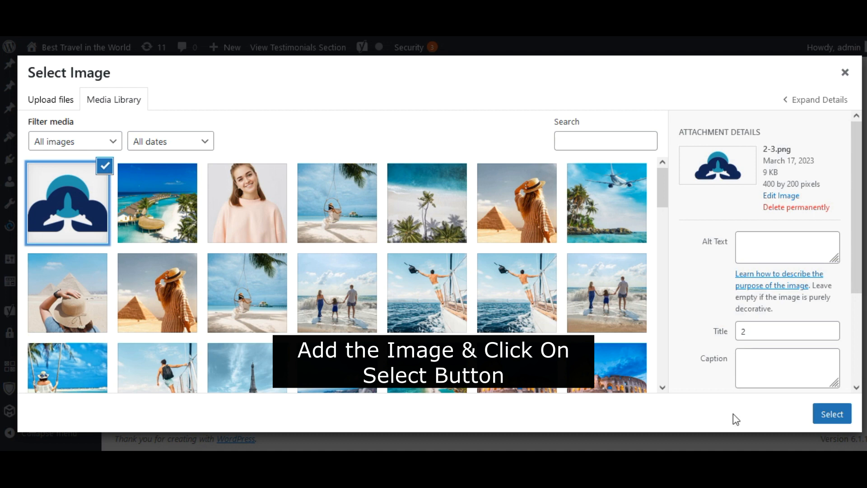
pyautogui.click(832, 414)
pyautogui.scroll(-2, 460, 323)
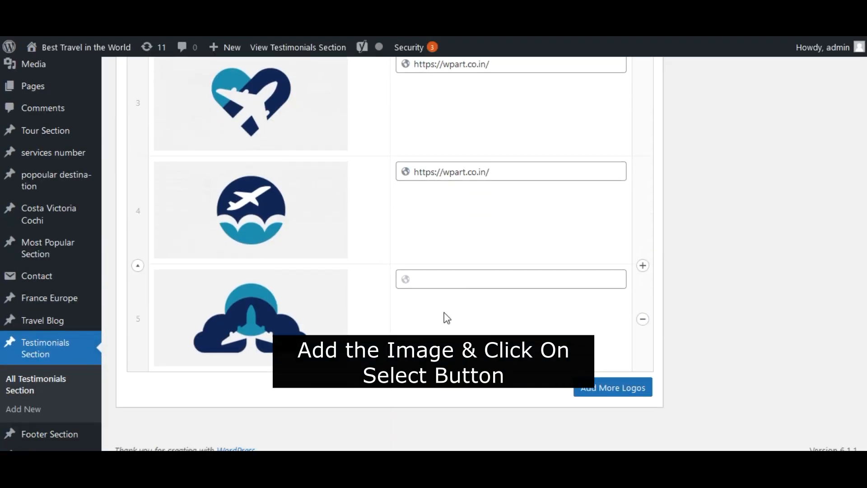
pyautogui.click(451, 277)
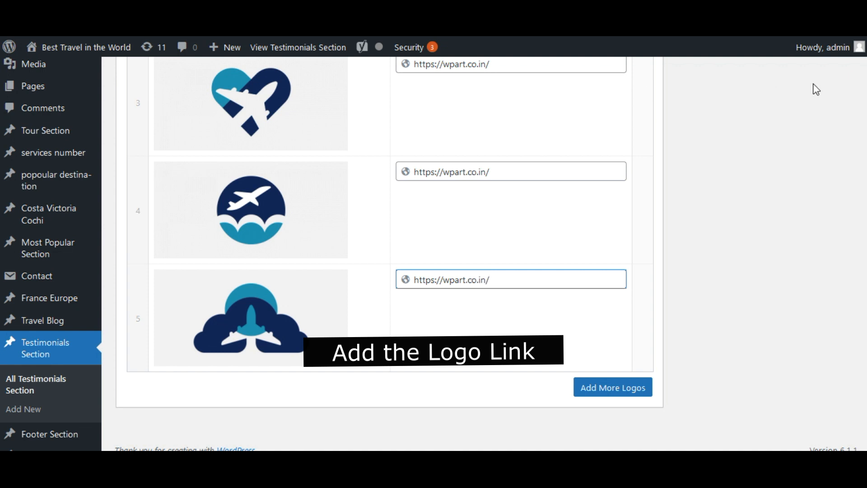
pyautogui.click(662, 127)
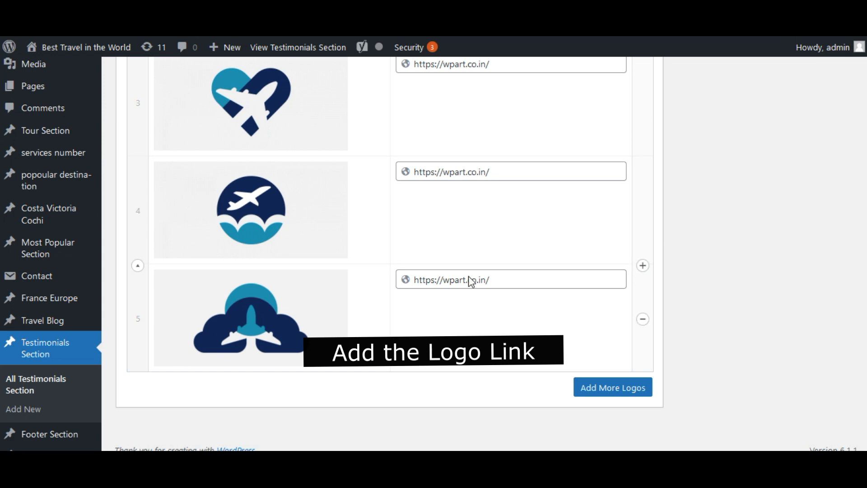
# Step: Update the published Testimonials Section post to save the edited texts, slider row and logo
pyautogui.scroll(-4, 446, 276)
pyautogui.scroll(10, 450, 281)
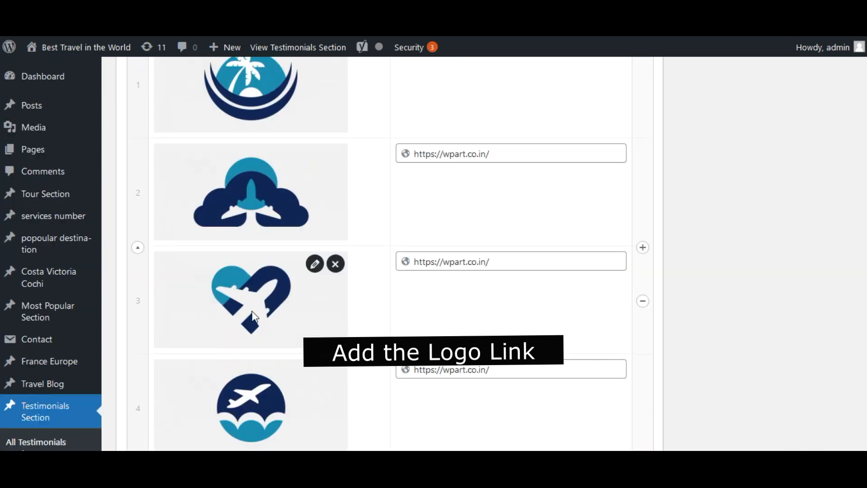
pyautogui.scroll(15, 839, 167)
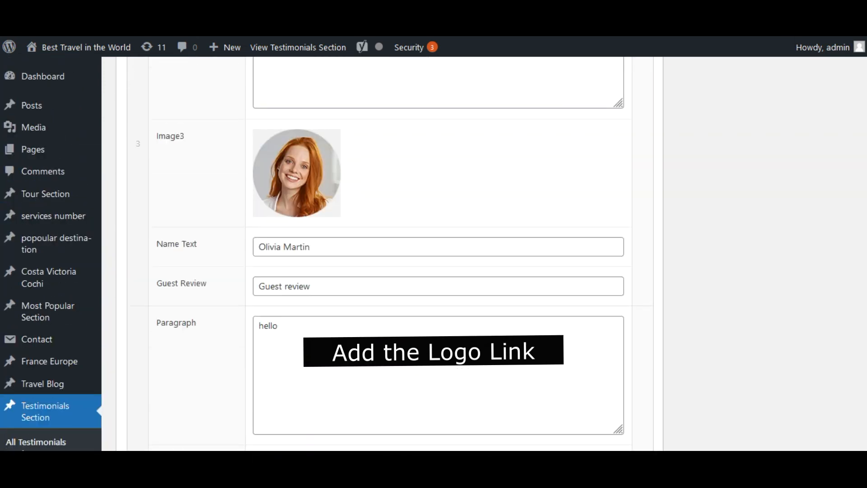
pyautogui.scroll(6, 833, 106)
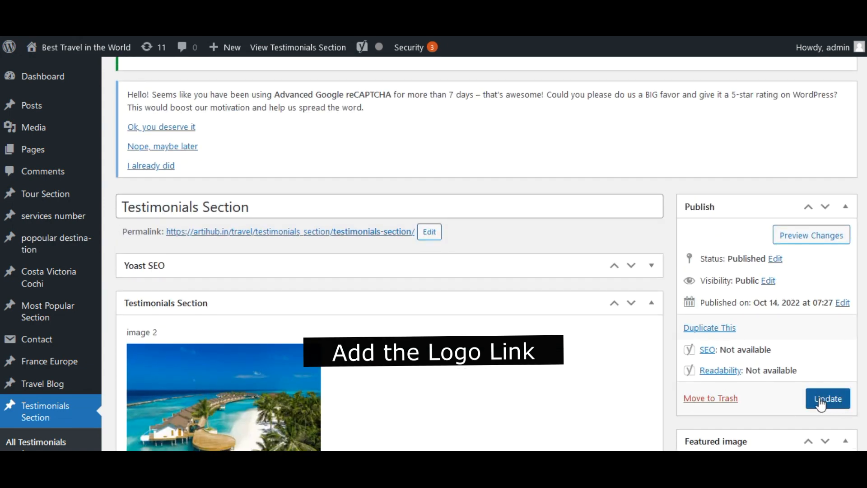
pyautogui.click(829, 400)
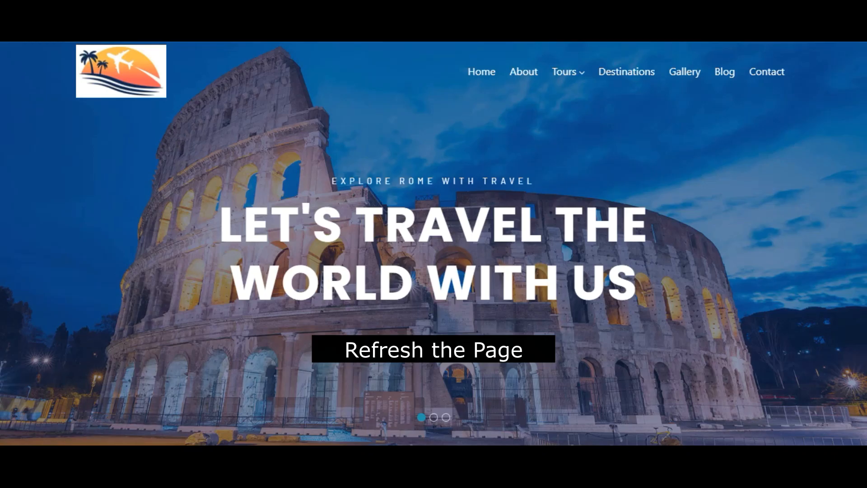
# Step: Reload the travel site's home page and go to its testimonials section below the France, Europe tours
pyautogui.press('F5')
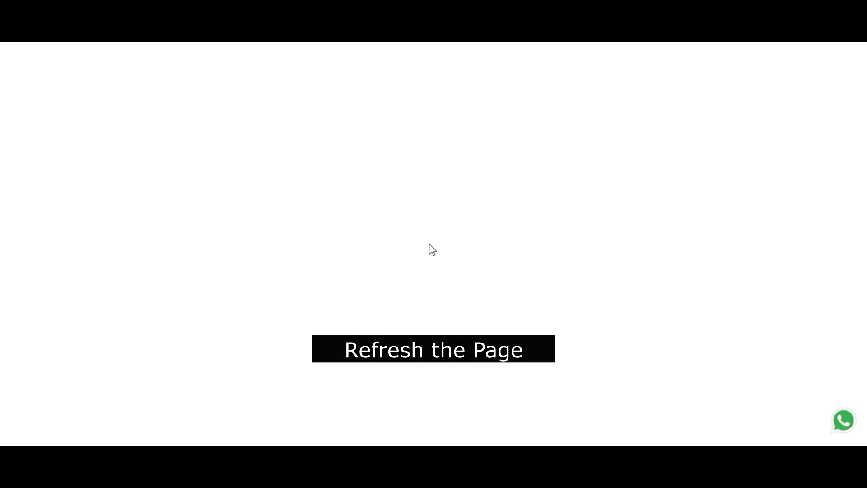
pyautogui.scroll(-5, 558, 241)
pyautogui.scroll(-12, 559, 246)
pyautogui.scroll(-15, 560, 247)
pyautogui.scroll(-12, 560, 247)
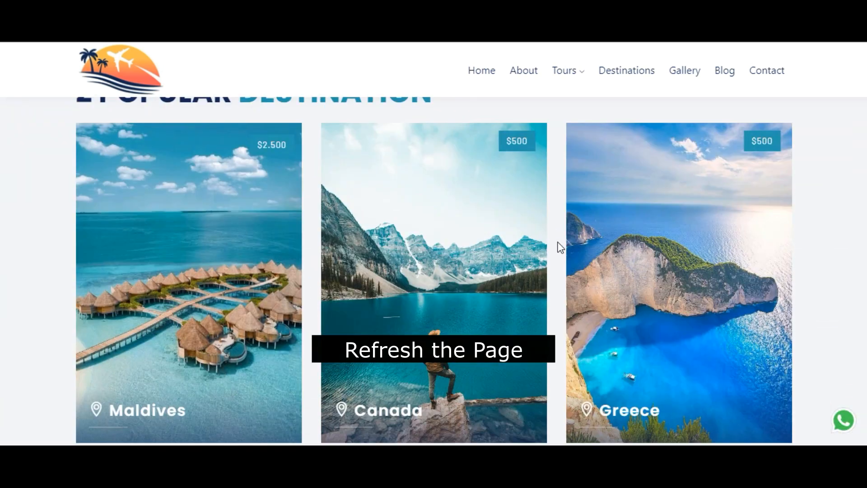
pyautogui.scroll(-13, 560, 247)
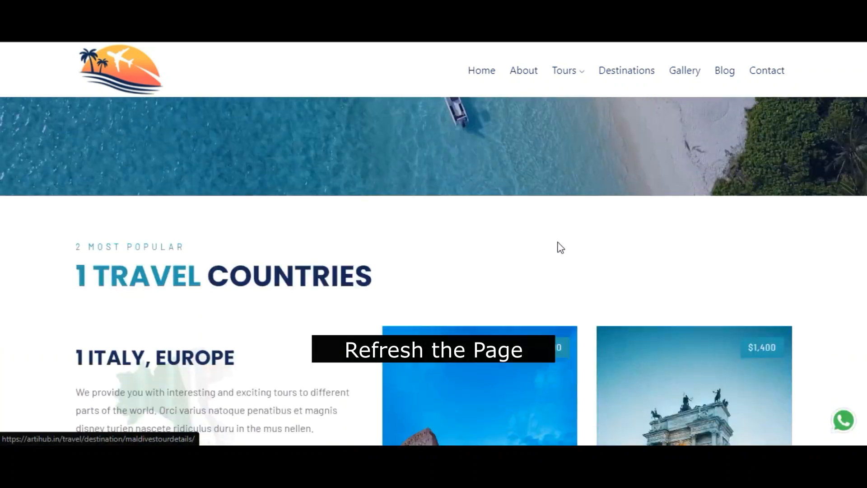
pyautogui.scroll(-12, 560, 246)
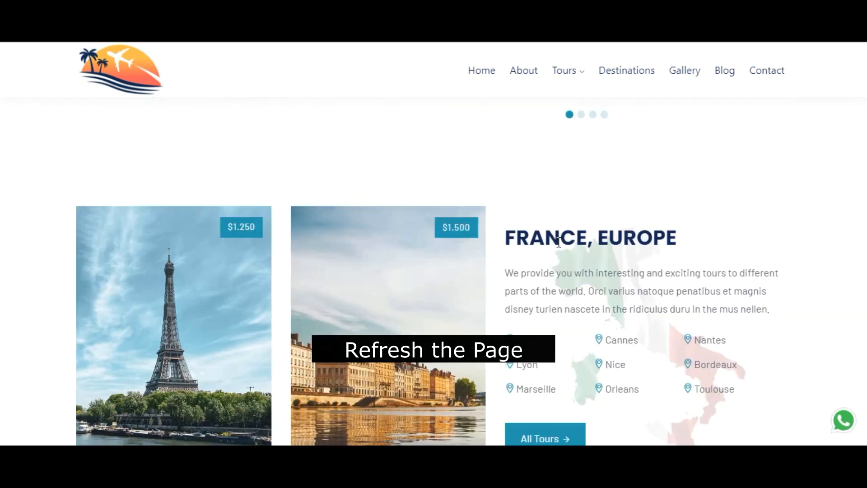
pyautogui.scroll(-9, 560, 246)
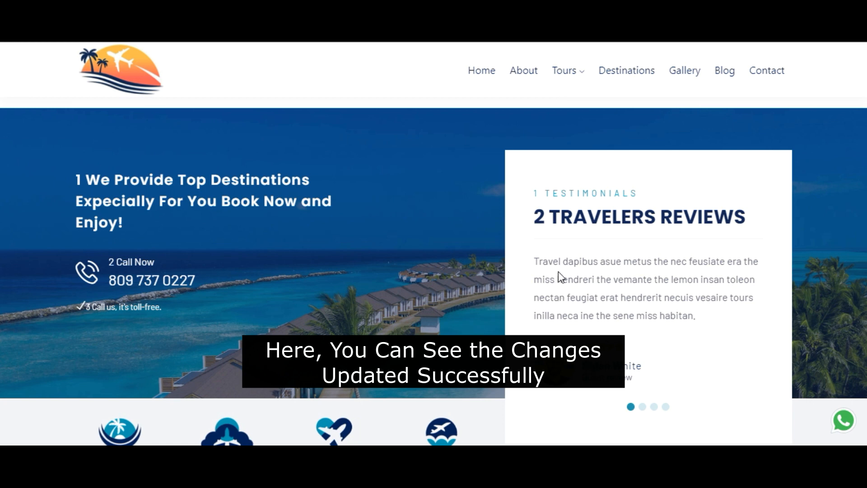
# Step: Browse the Travelers Reviews slider through to its fourth slide and check the logo strip below it
pyautogui.click(642, 406)
pyautogui.click(654, 407)
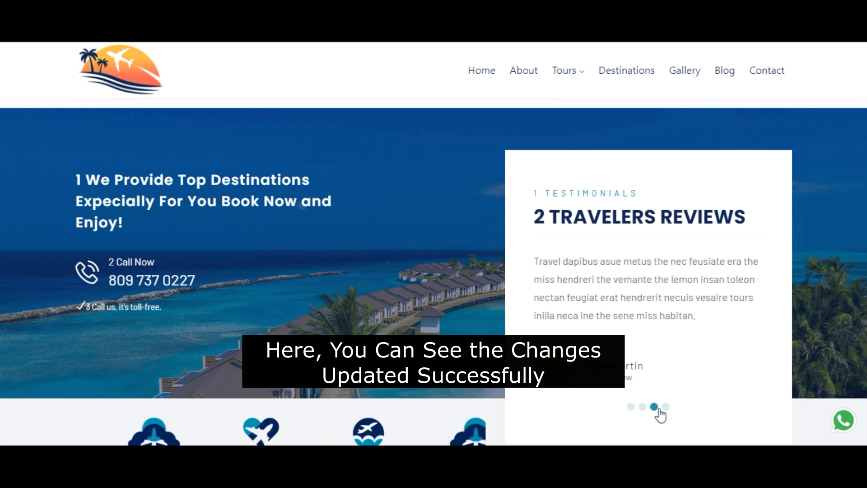
pyautogui.click(666, 407)
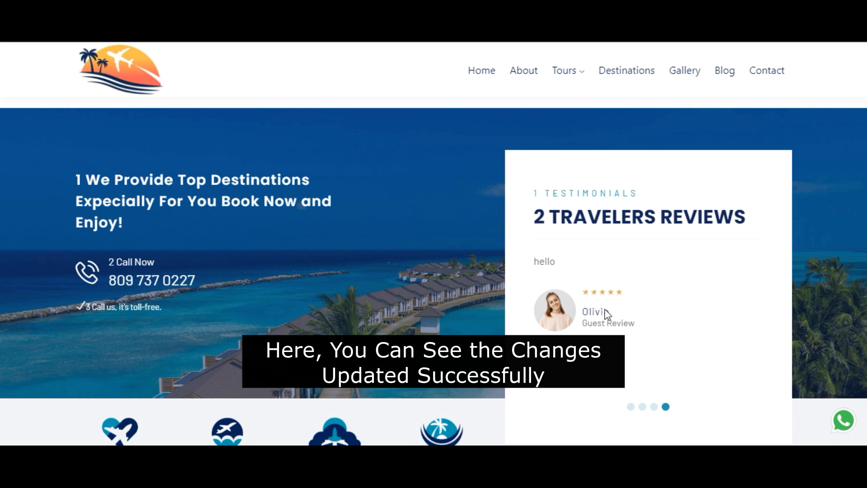
pyautogui.scroll(-2, 662, 340)
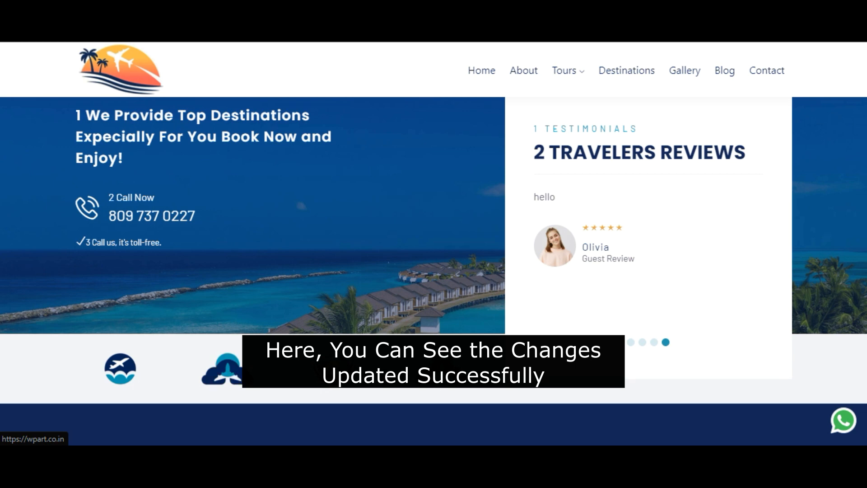
pyautogui.scroll(1, 304, 261)
pyautogui.scroll(-1, 808, 378)
pyautogui.scroll(1, 808, 375)
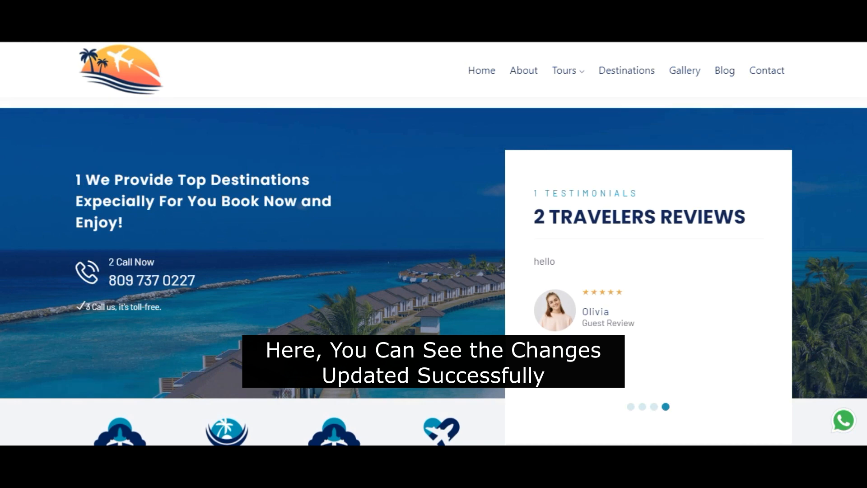
# Step: Return to the Testimonials Section post editor and collapse all four review rows of its Slider Section
pyautogui.scroll(-1, 434, 271)
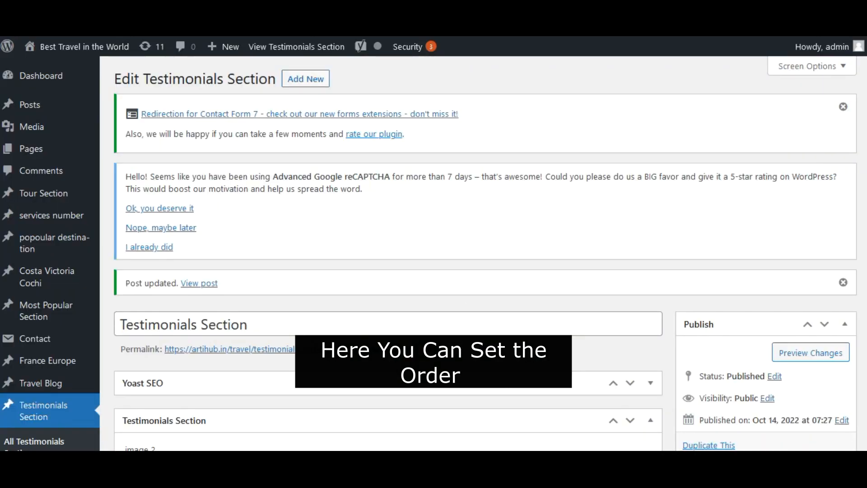
pyautogui.scroll(-12, 430, 334)
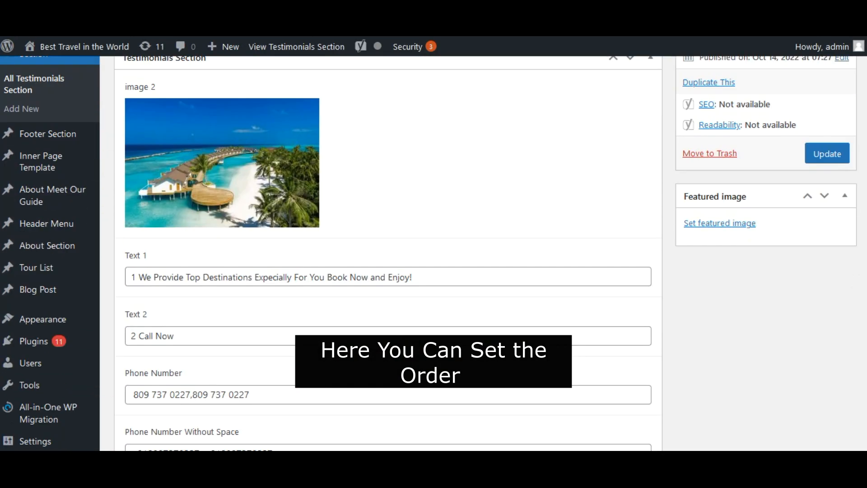
pyautogui.scroll(-5, 429, 333)
pyautogui.moveTo(207, 228)
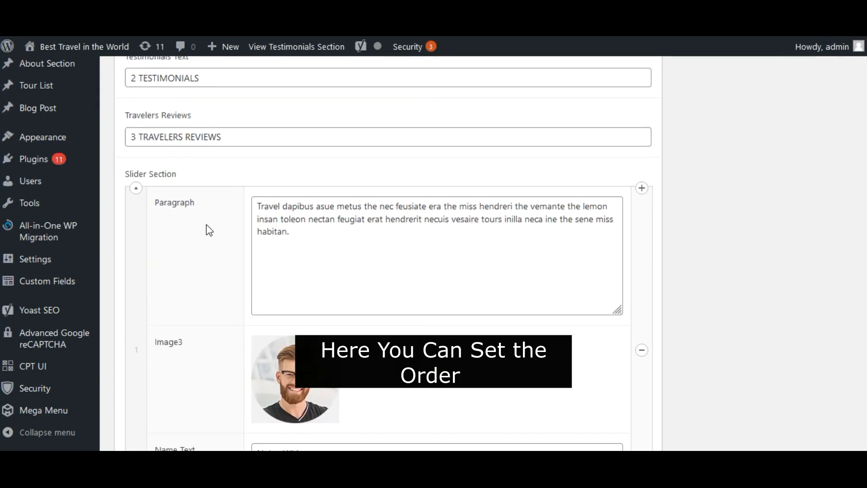
pyautogui.click(139, 189)
pyautogui.scroll(-1, 139, 190)
pyautogui.moveTo(136, 173)
pyautogui.click(136, 164)
pyautogui.moveTo(137, 259)
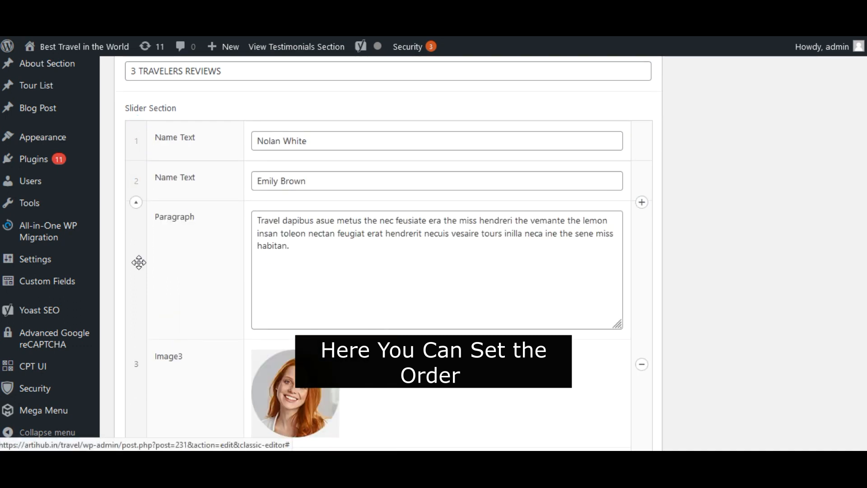
pyautogui.click(136, 203)
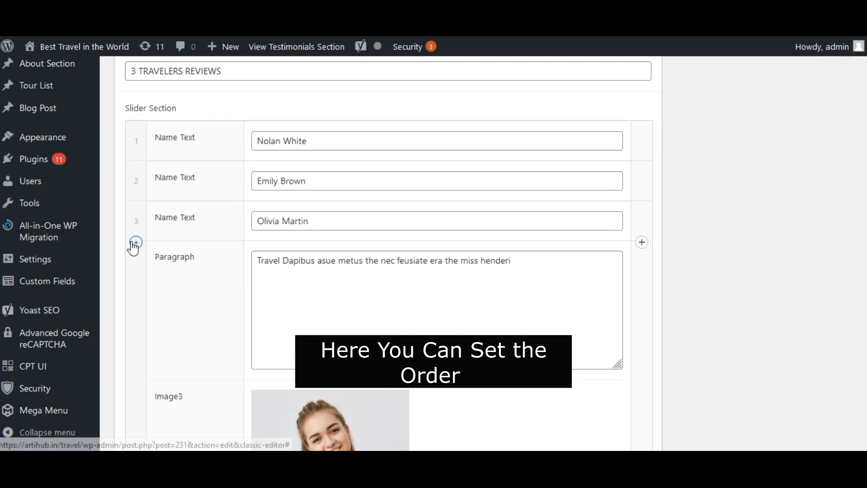
pyautogui.click(134, 243)
# Step: Move the fourth Slider Section row up to second place, directly below the first review, and update the post
pyautogui.moveTo(135, 258); pyautogui.dragTo(144, 147)
pyautogui.moveTo(141, 210); pyautogui.dragTo(138, 179)
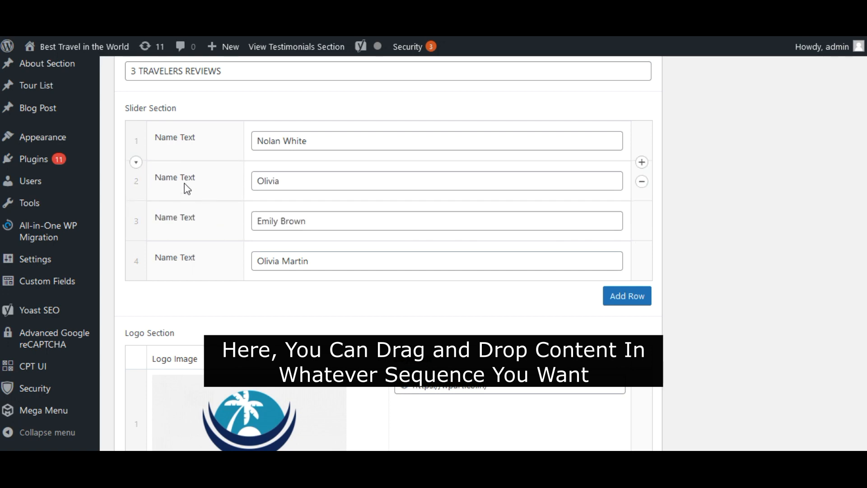
pyautogui.scroll(3, 271, 253)
pyautogui.scroll(10, 546, 321)
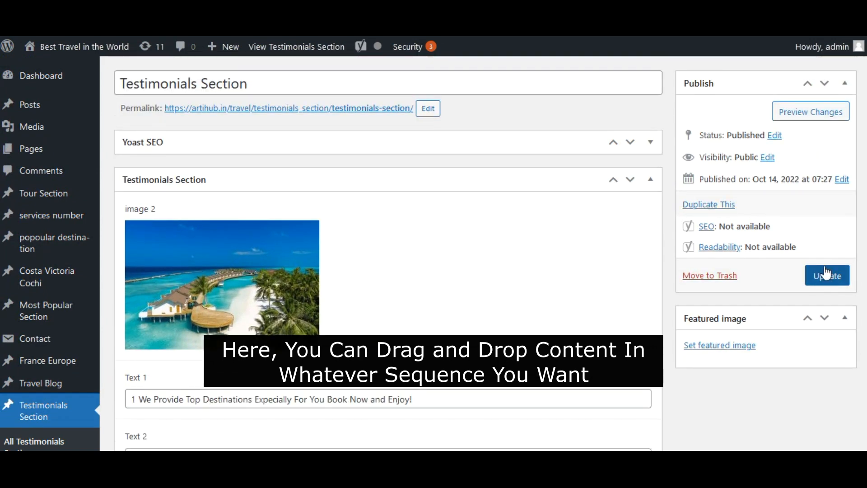
pyautogui.click(824, 278)
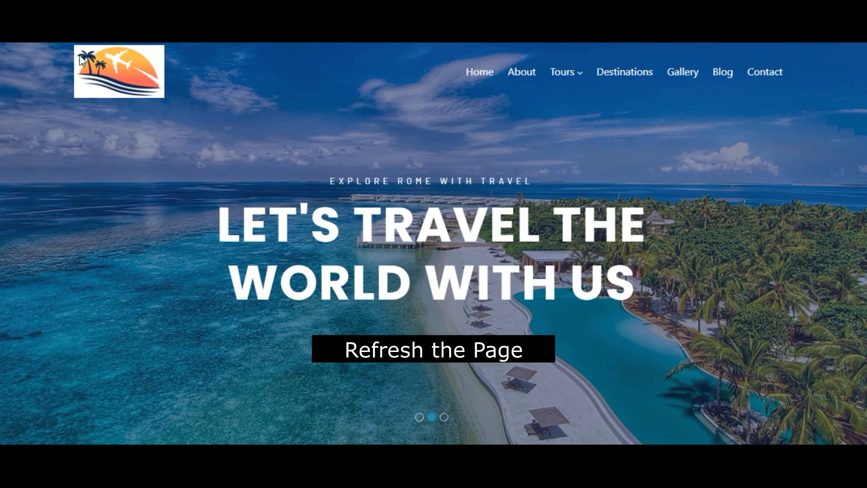
# Step: Switch to the live travel site, reload its home page and go to the Travelers Reviews section
pyautogui.press('F5')
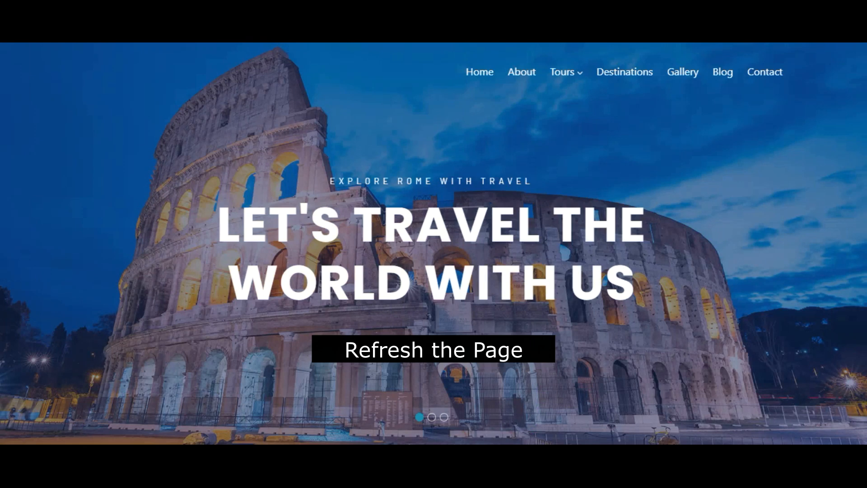
pyautogui.scroll(-15, 433, 244)
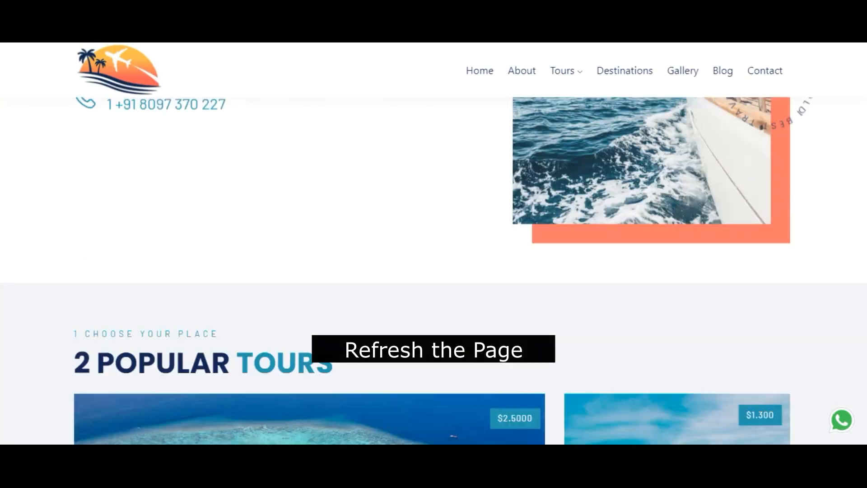
pyautogui.scroll(-15, 433, 244)
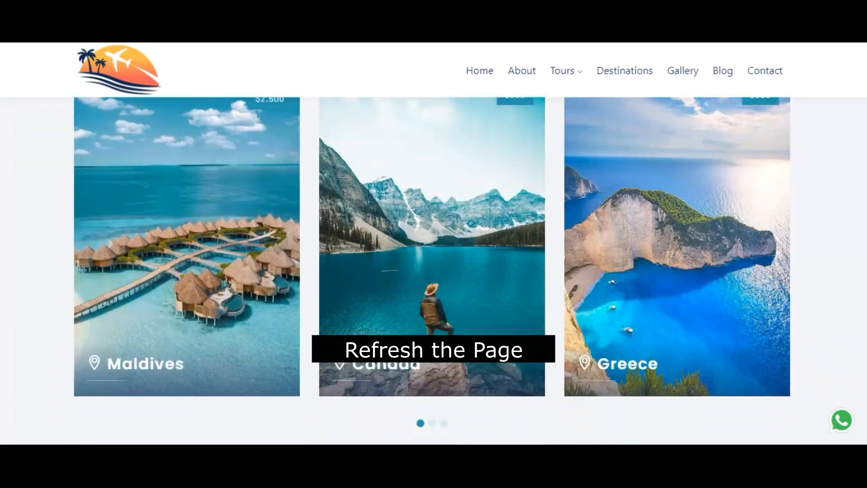
pyautogui.scroll(-10, 861, 340)
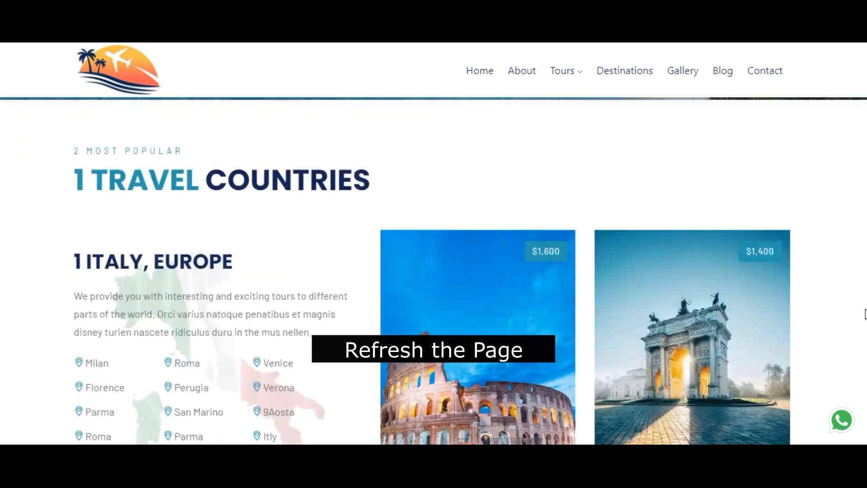
pyautogui.scroll(-8, 861, 341)
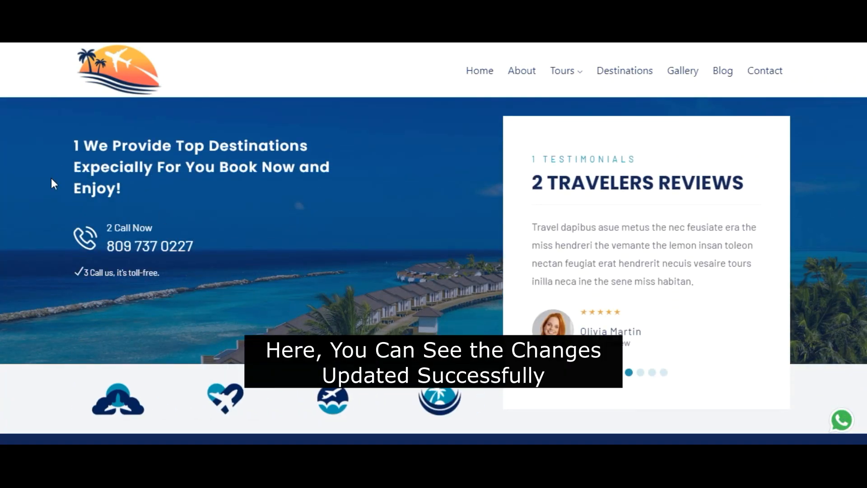
pyautogui.scroll(-1, 128, 257)
pyautogui.scroll(1, 689, 360)
# Step: Step through the four slides of the Travelers Reviews slider to check the order of the reviews
pyautogui.click(641, 373)
pyautogui.click(651, 373)
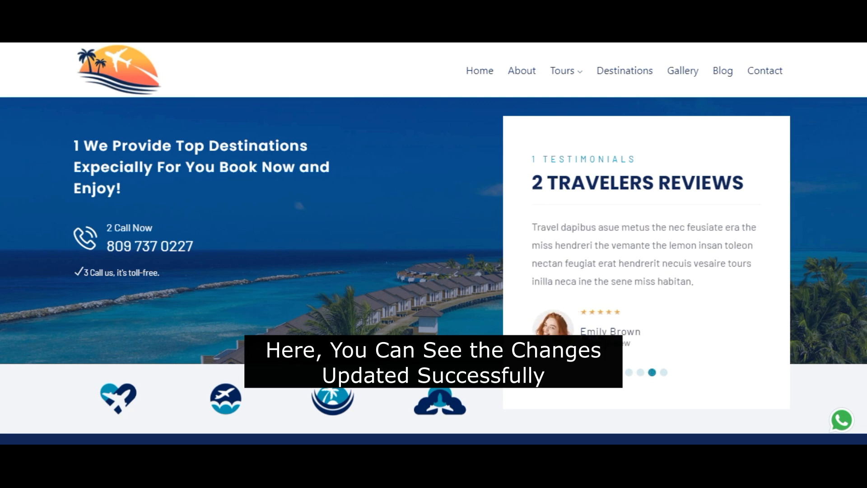
pyautogui.click(663, 372)
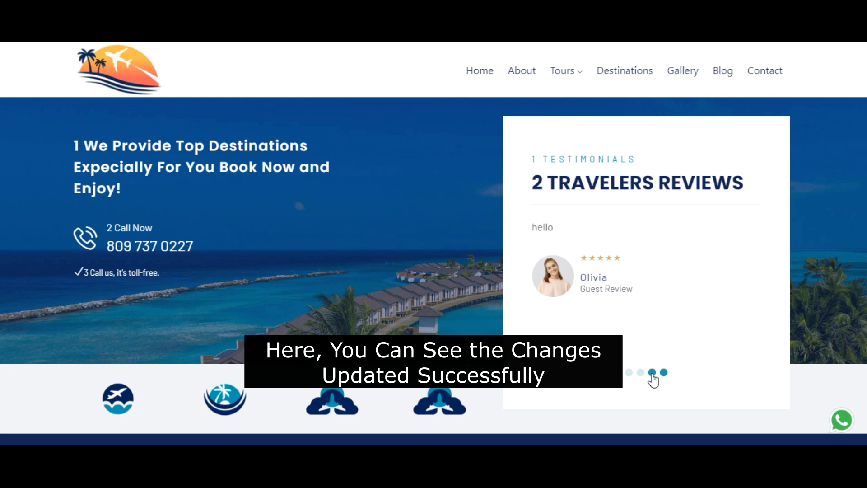
pyautogui.click(652, 373)
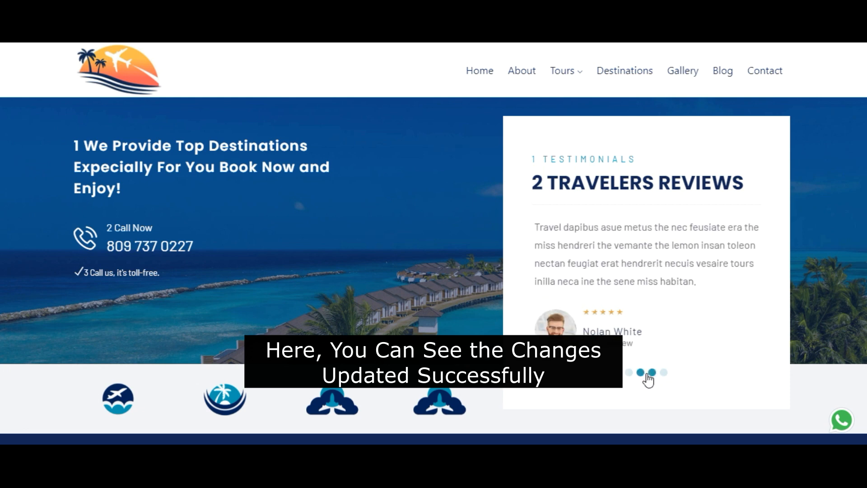
pyautogui.click(663, 372)
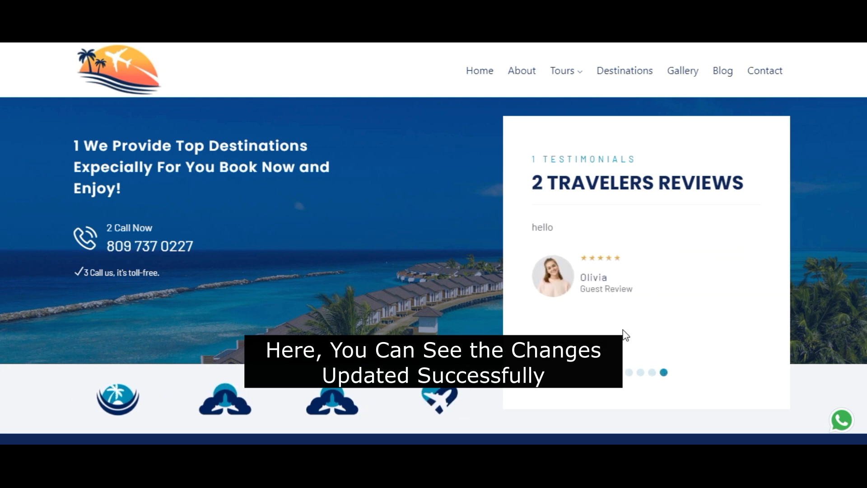
pyautogui.click(629, 372)
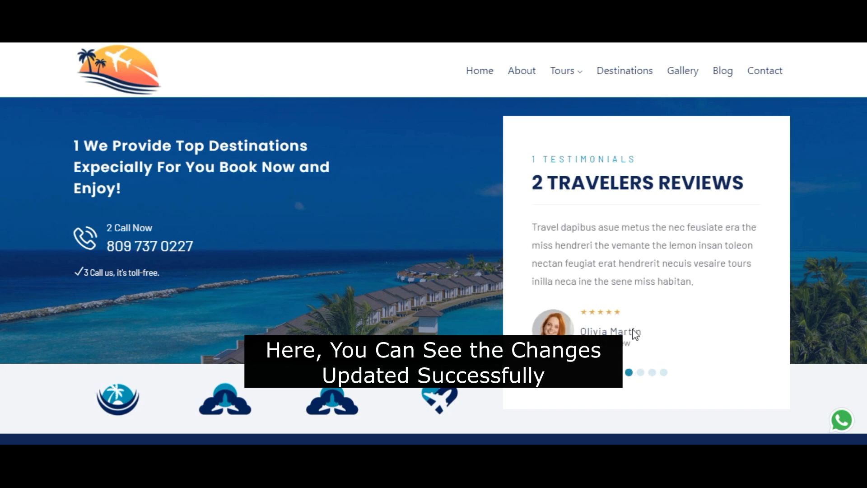